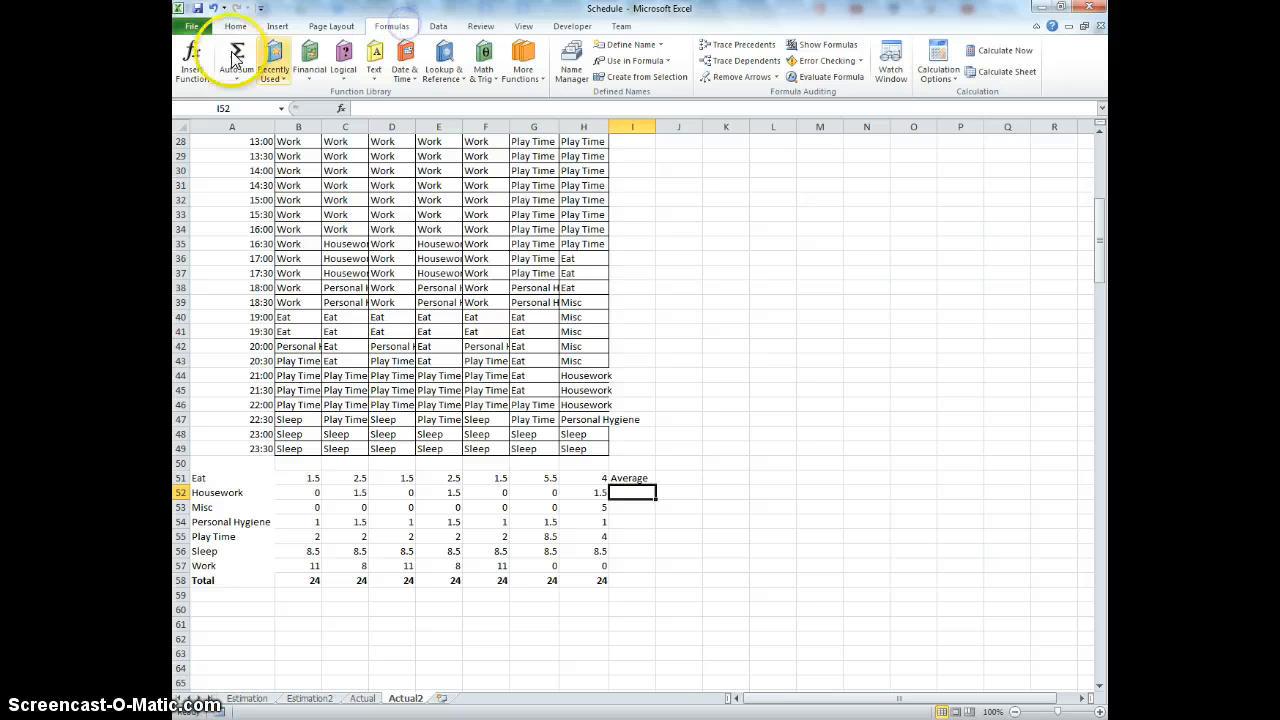
Average the Housework hours from B52:H52 in cell I52 and fill the formula down to the Work row, I57
left_click(237, 27)
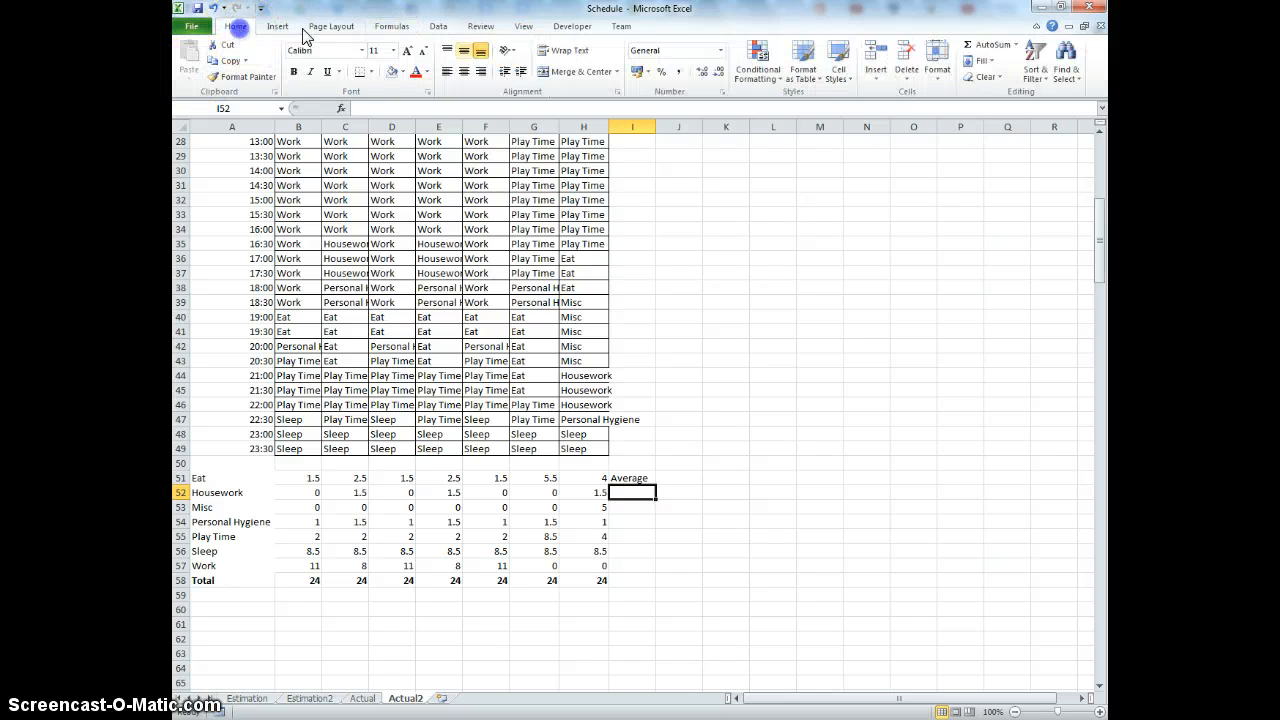
left_click(1016, 45)
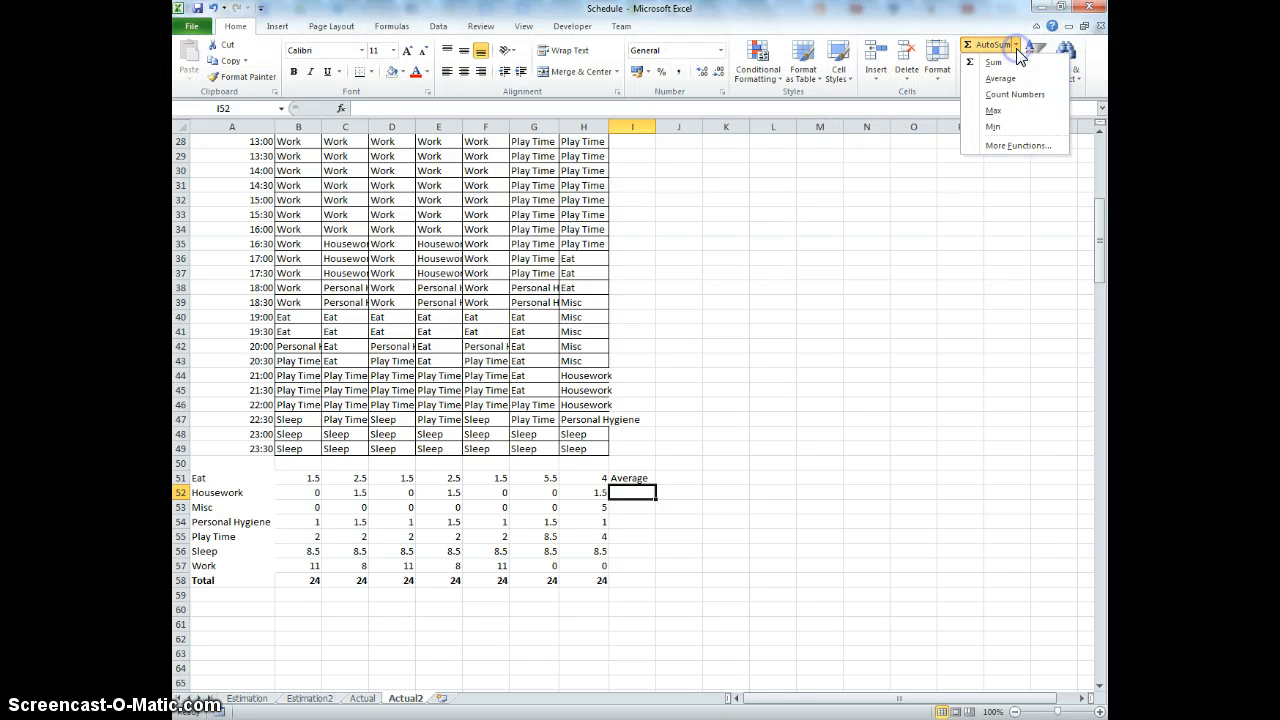
left_click(1000, 79)
key("Return")
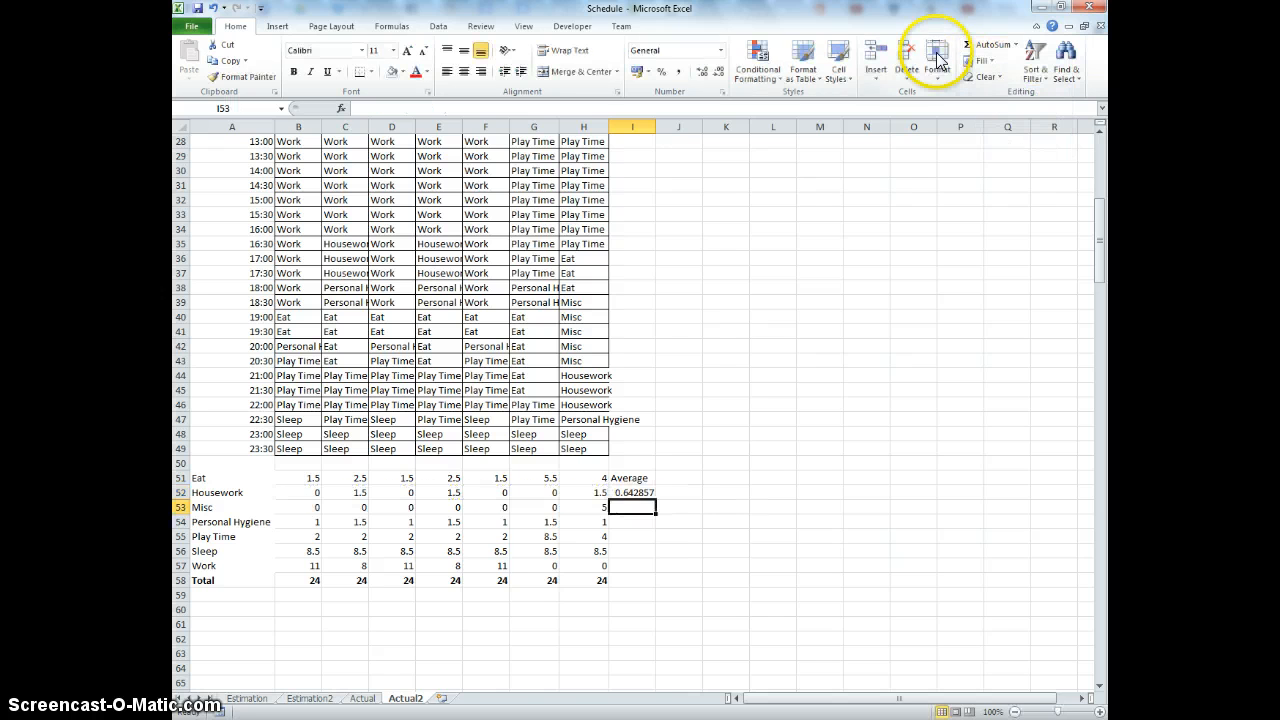
left_click(630, 493)
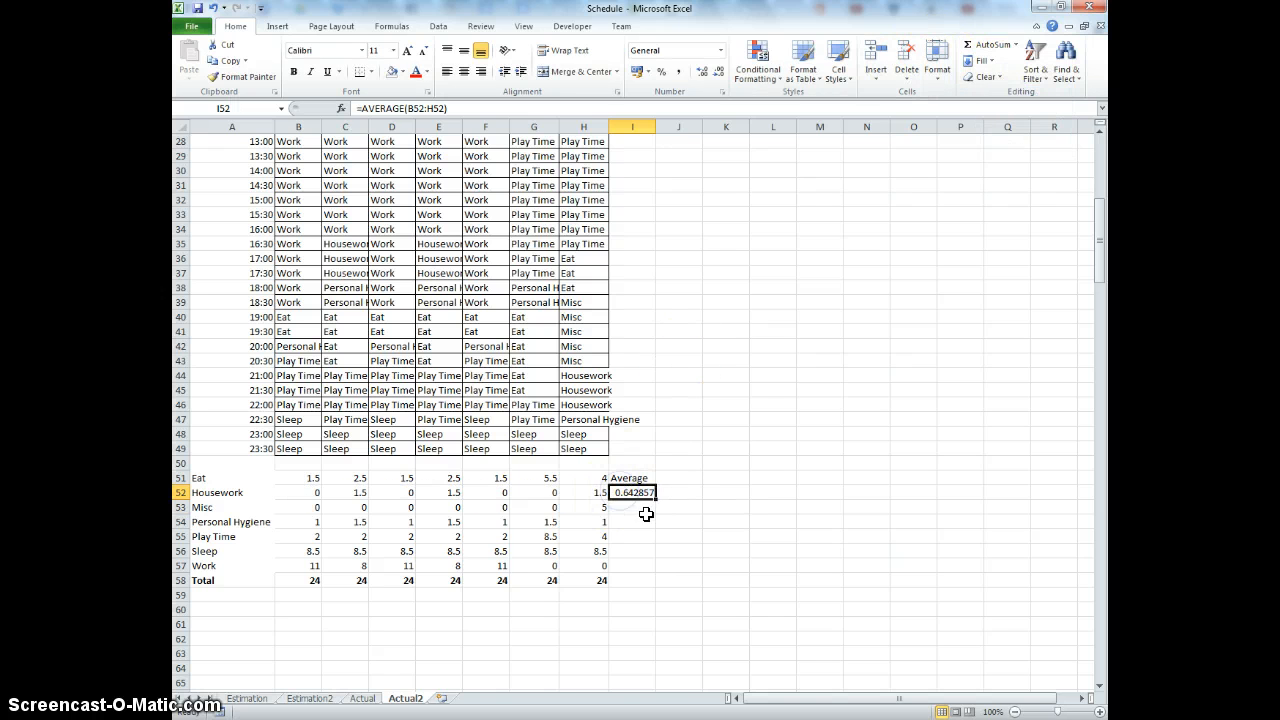
left_click_drag(657, 500, 657, 566)
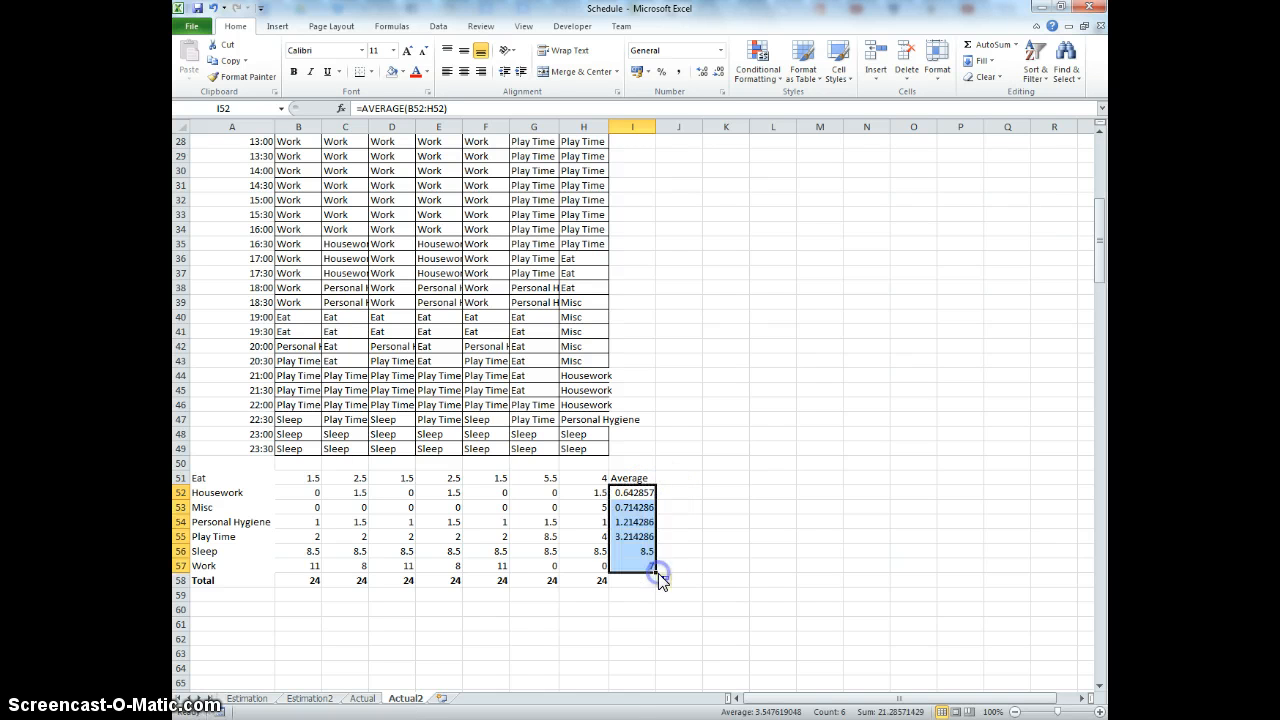
Reduce the averages in I52:I57 to one decimal place
left_click(714, 73)
left_click(714, 73)
left_click(715, 75)
left_click(716, 77)
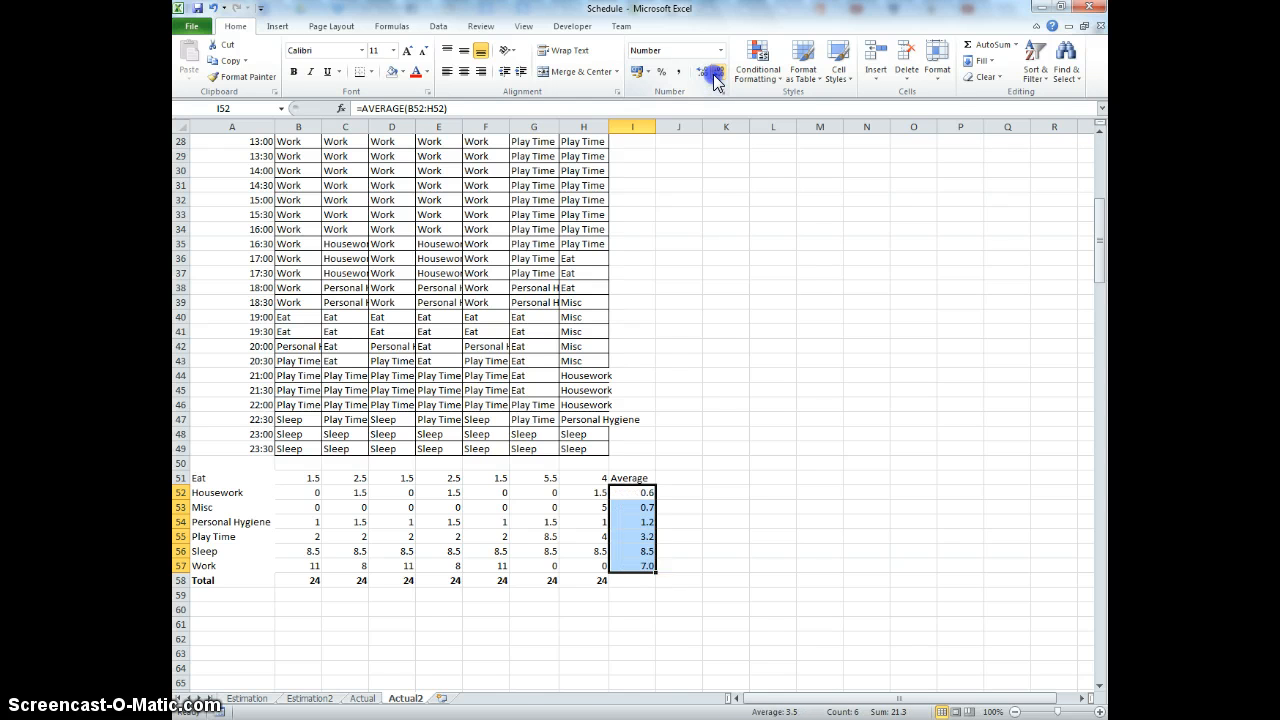
left_click(717, 80)
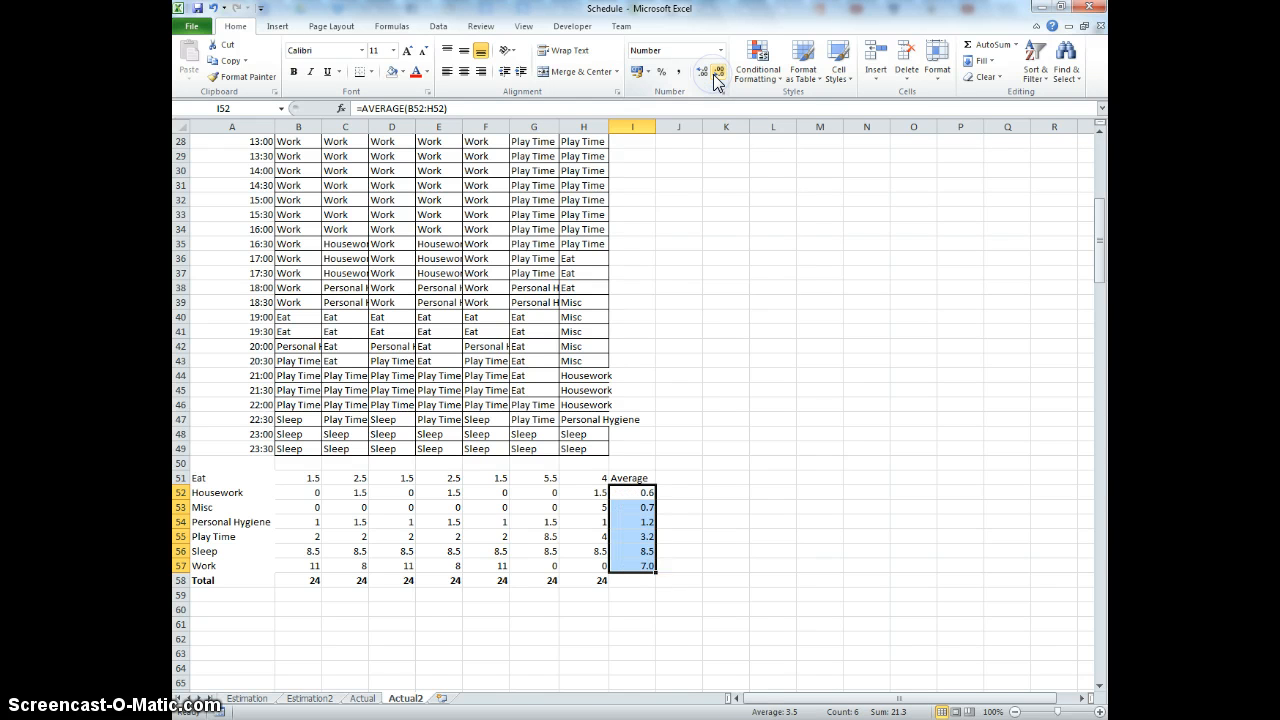
left_click(662, 624)
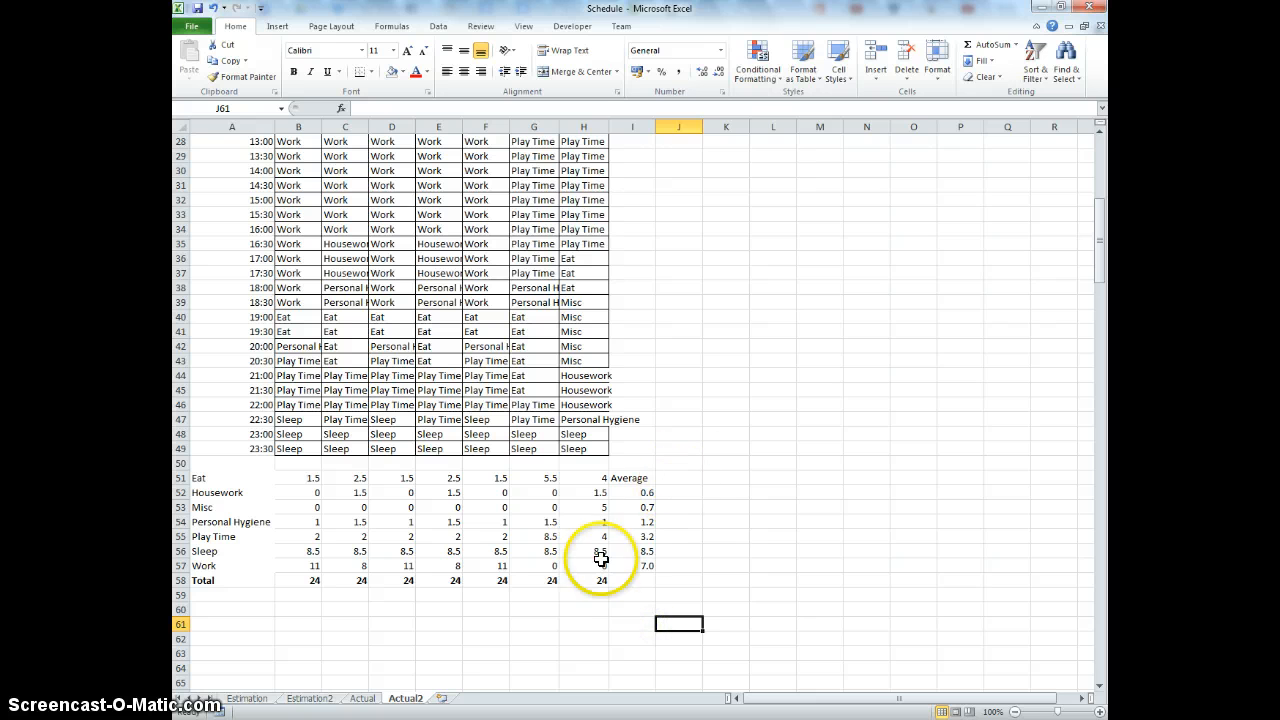
Copy the Average heading up to I50 and extend the average formula from I52 up to the Eat row, I51
left_click(672, 481)
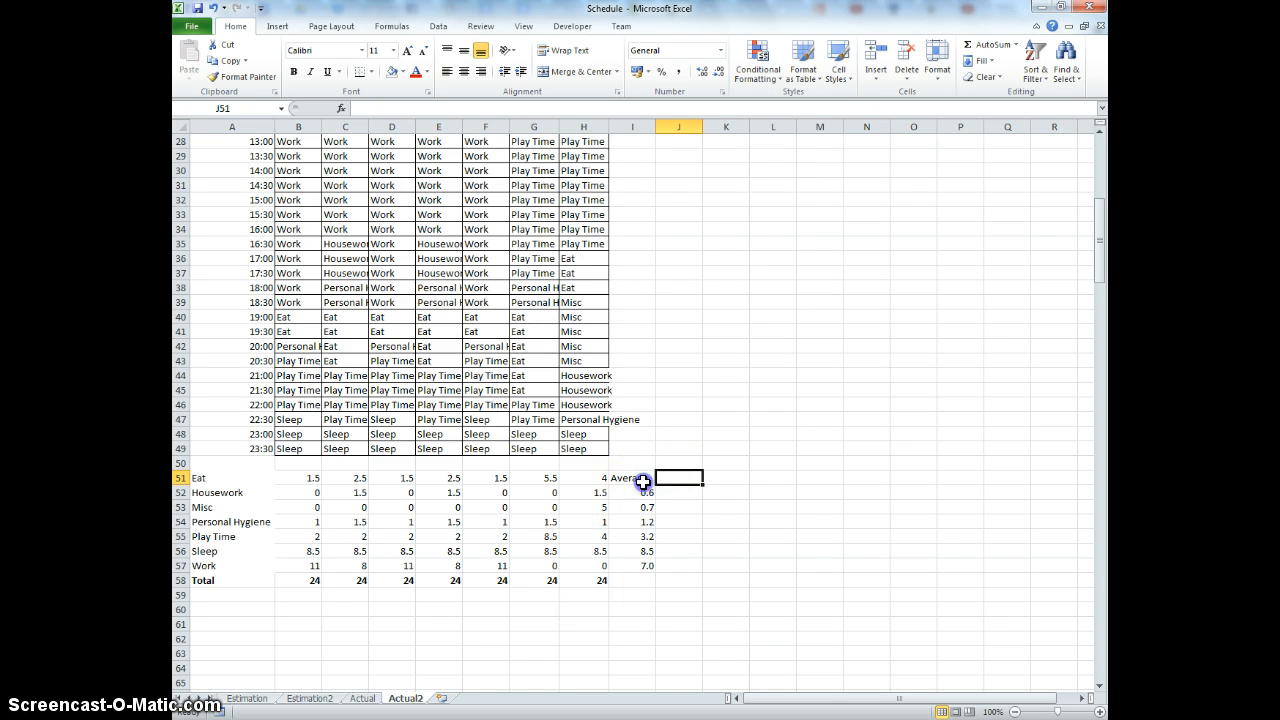
left_click(643, 480)
key("ctrl+c")
left_click(643, 462)
key("ctrl+v")
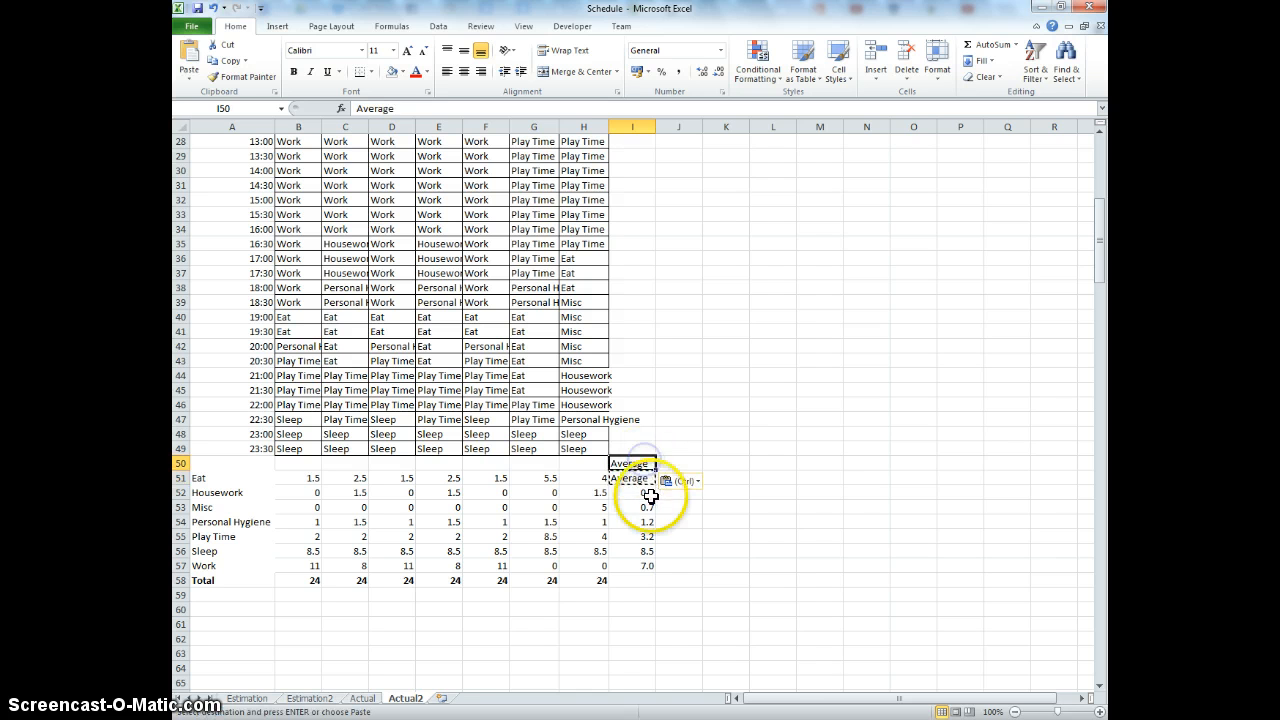
left_click(651, 492)
left_click_drag(656, 499, 656, 474)
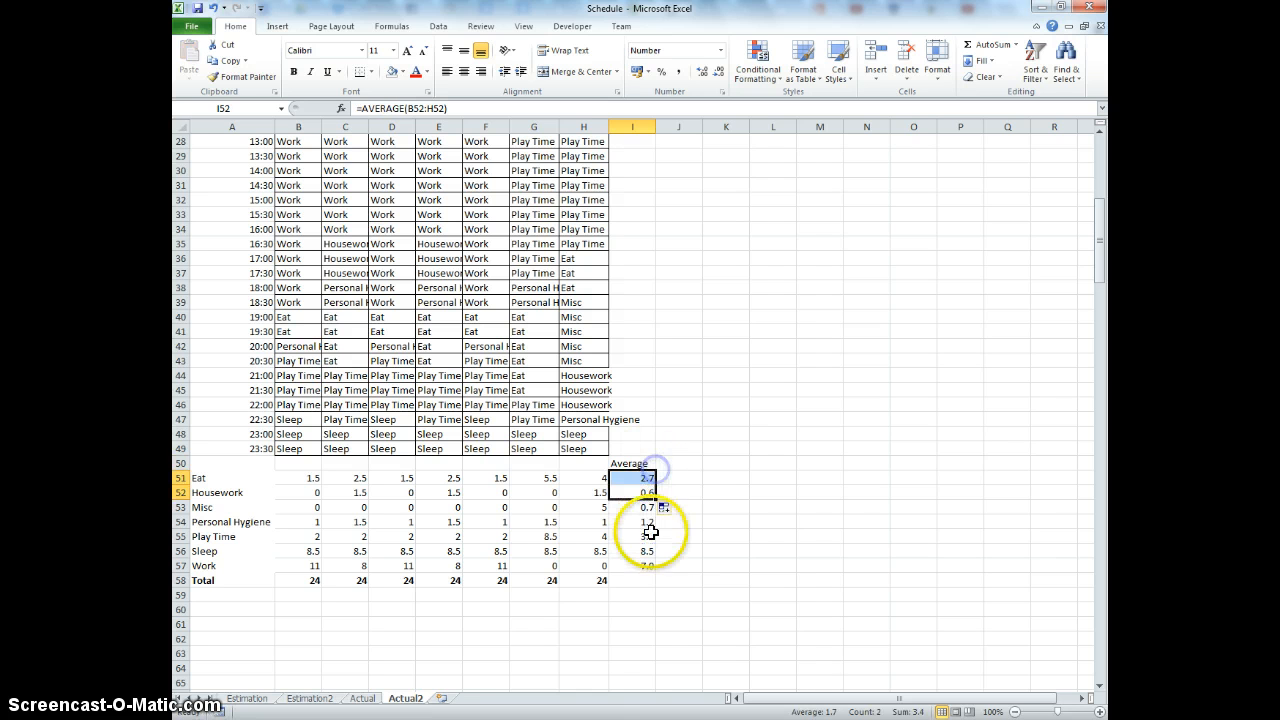
left_click_drag(649, 566, 652, 474)
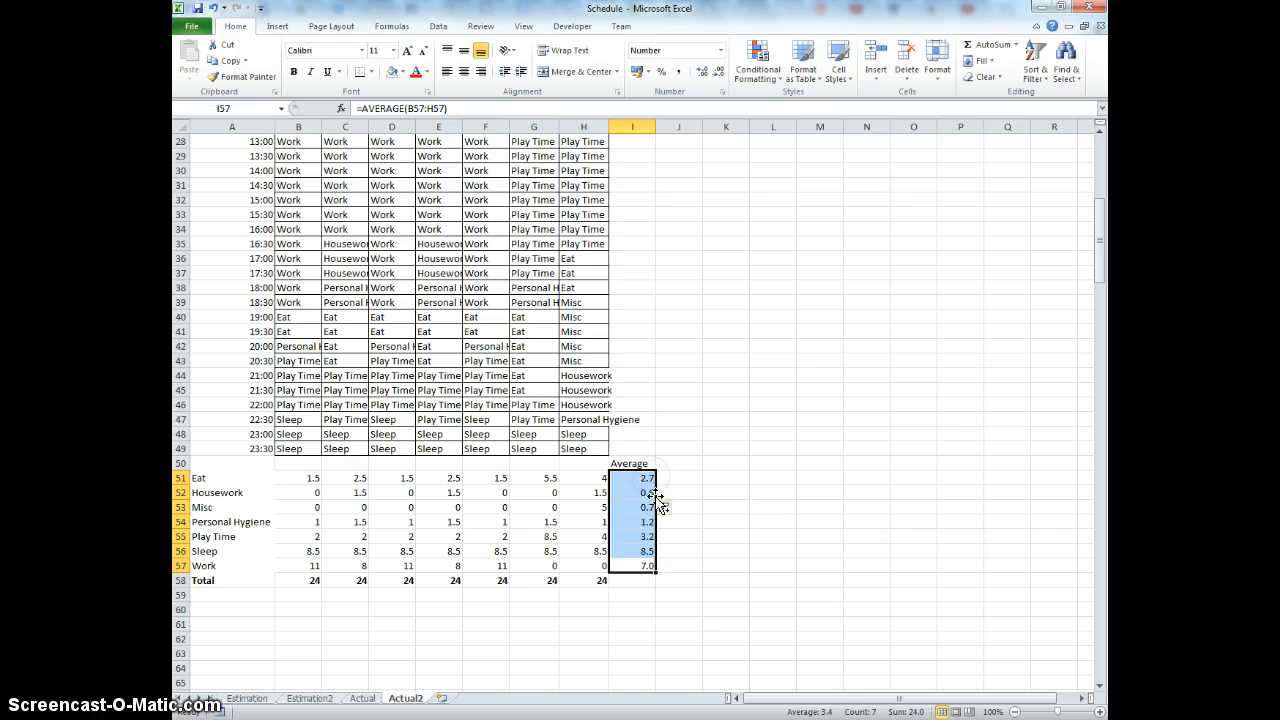
Insert a blank row above the Average heading's row and bold the heading with its averages, I51:I58
right_click(192, 460)
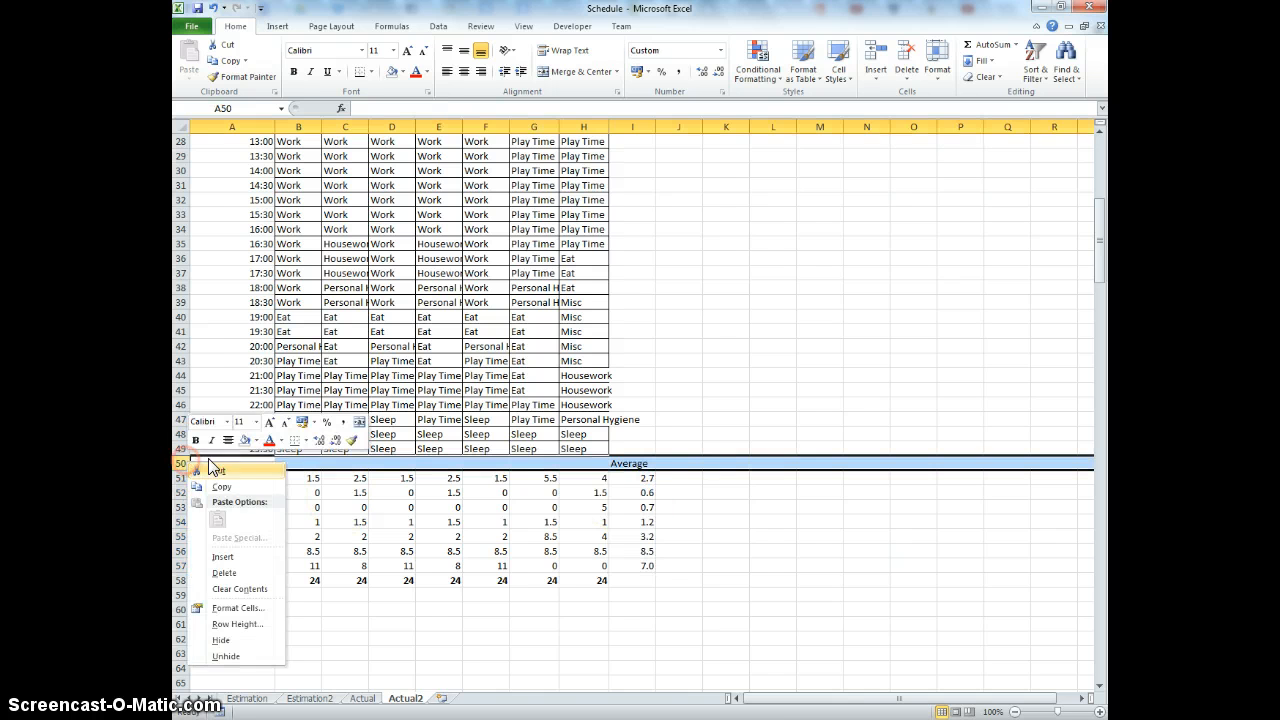
left_click(238, 565)
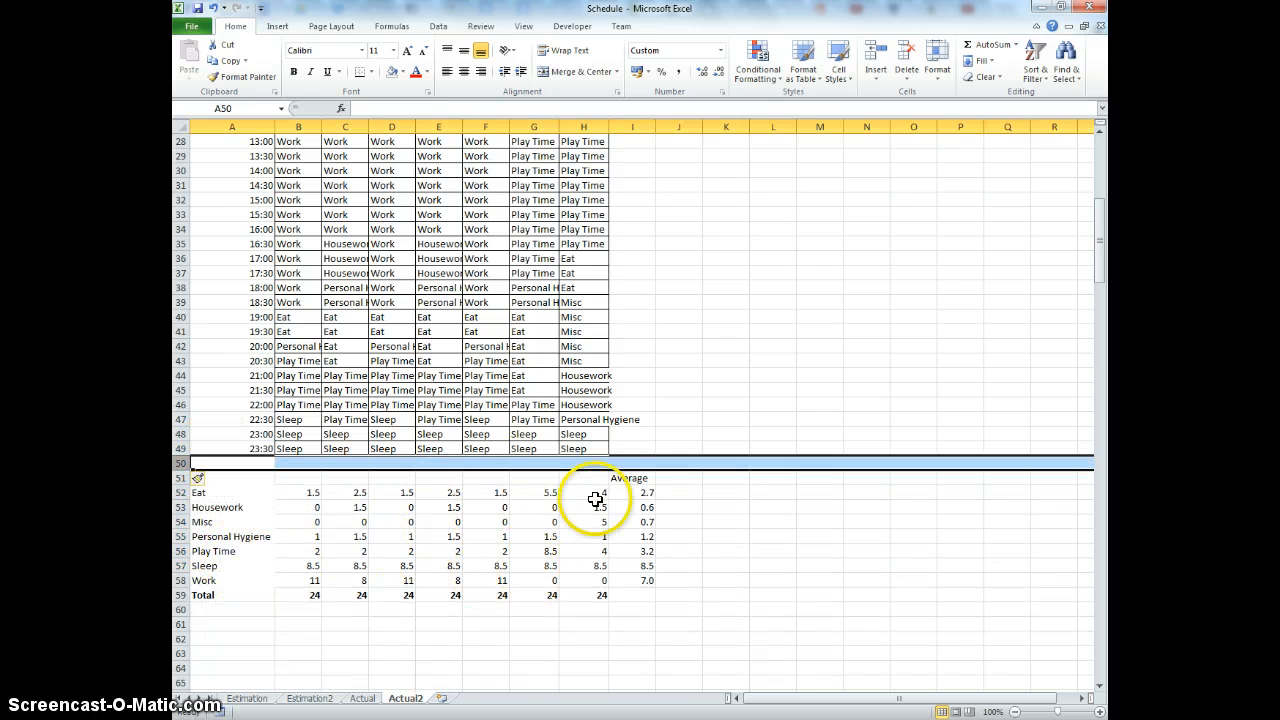
left_click_drag(628, 479, 634, 580)
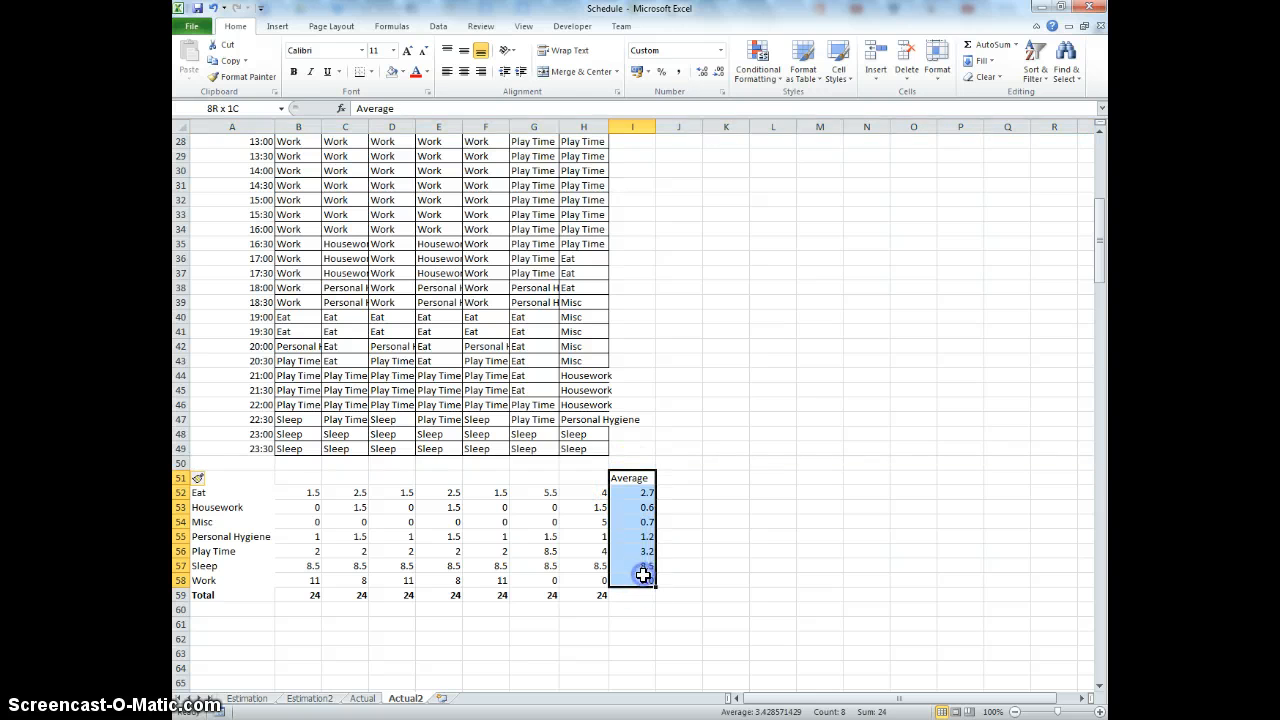
left_click(293, 71)
left_click(718, 632)
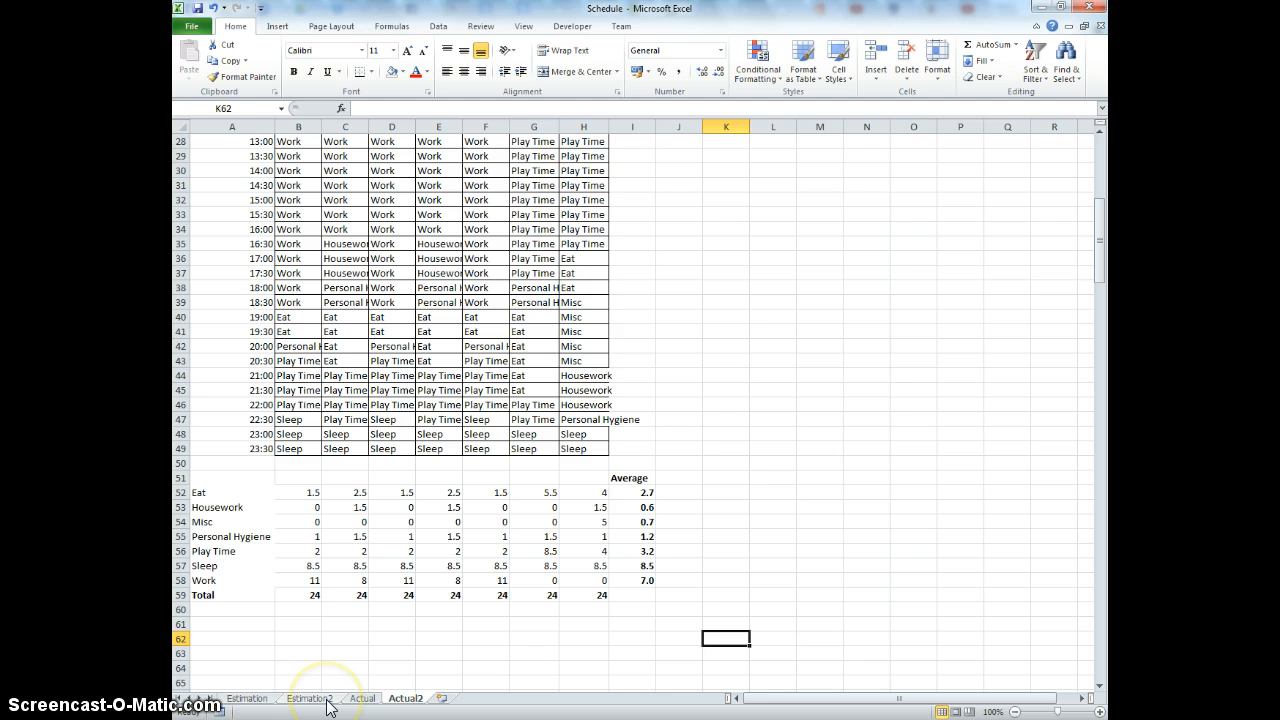
Link J52 to the Eat average with =Estimation2!I2 and fill the reference down to the Work row, J58
left_click(683, 496)
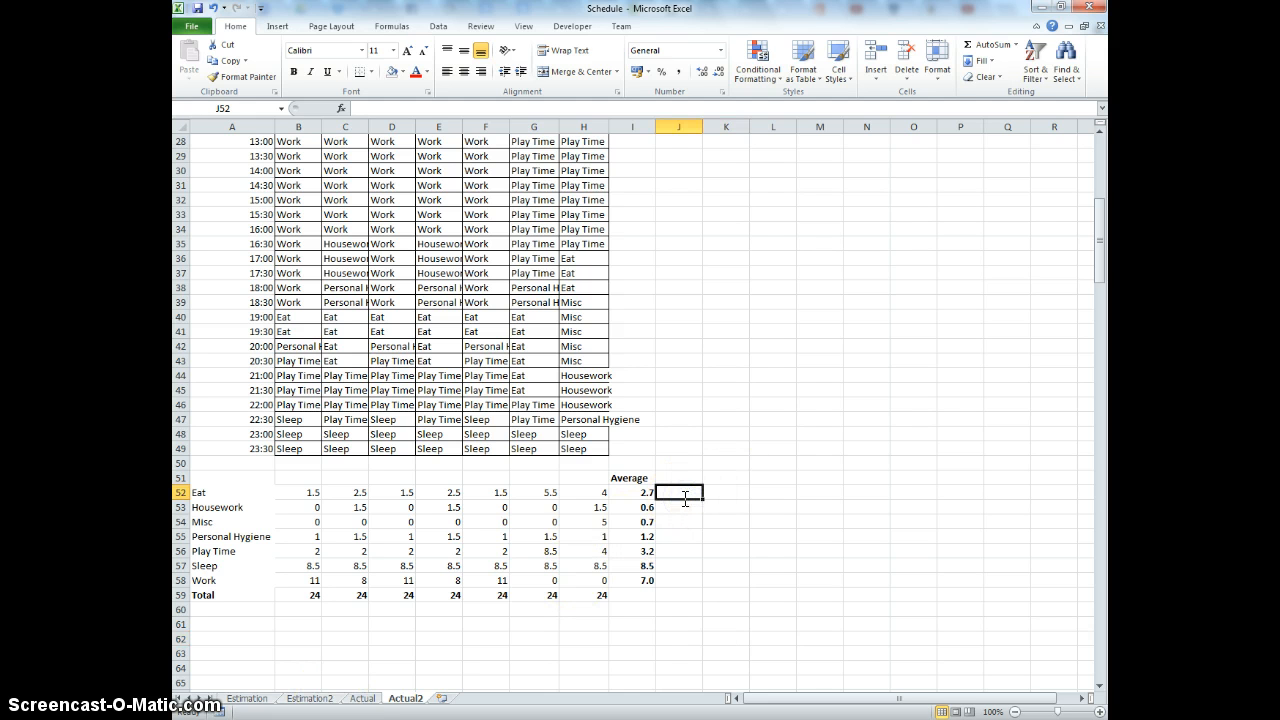
type("=")
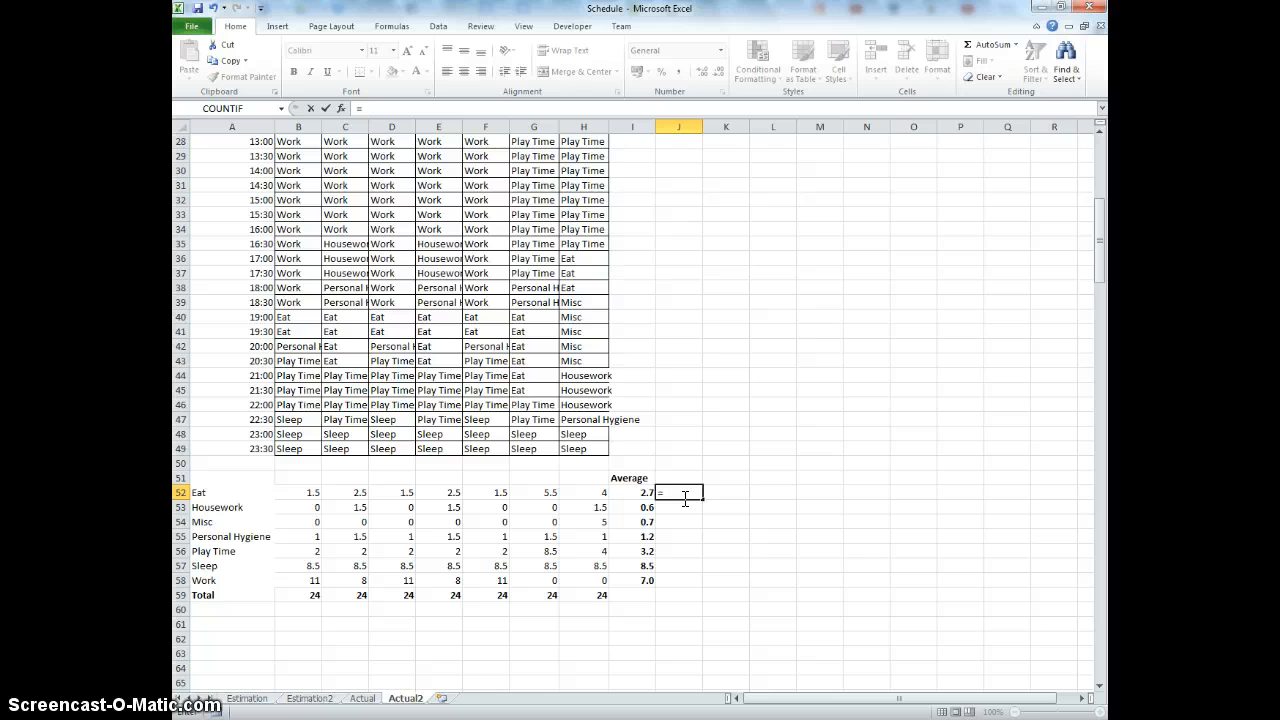
left_click(310, 698)
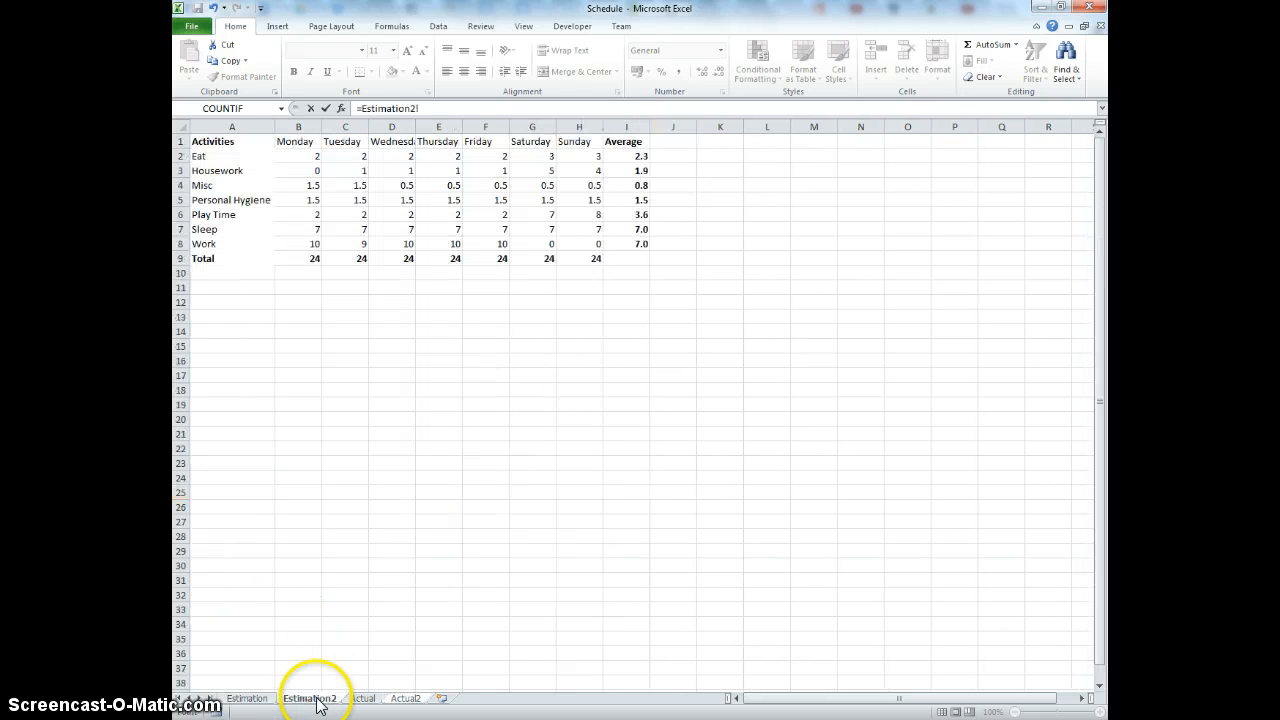
left_click(618, 156)
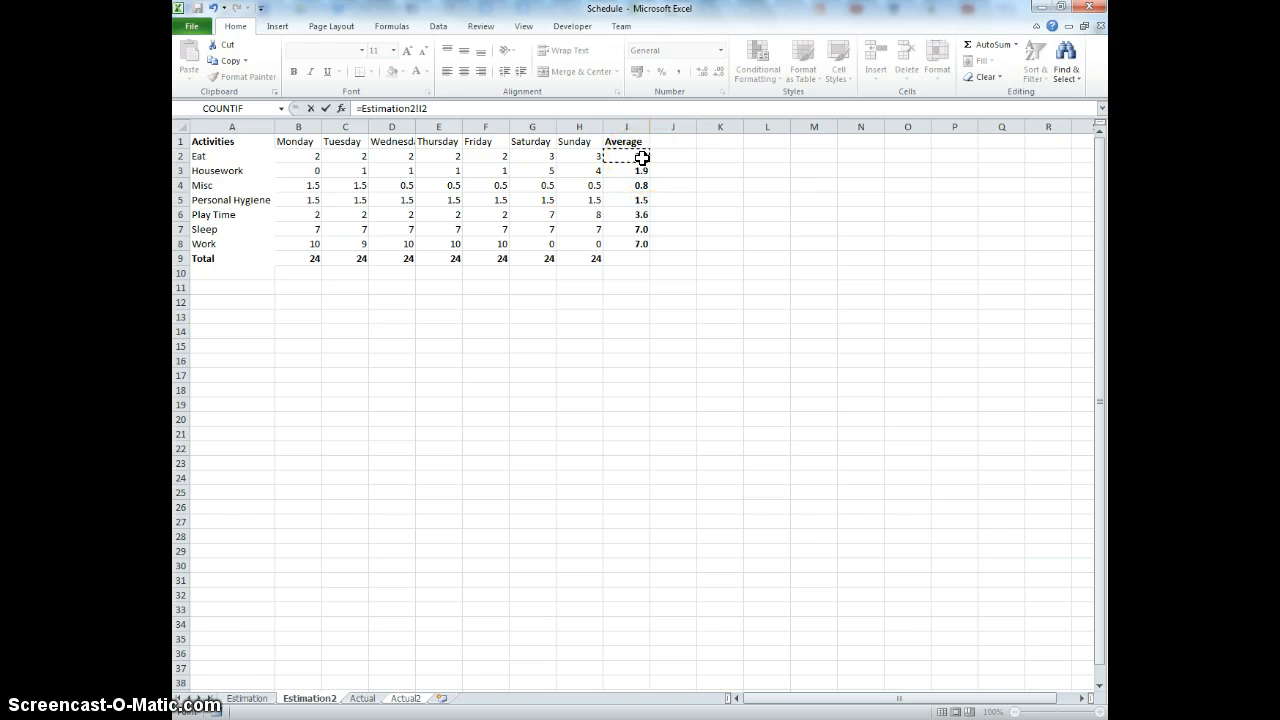
key("Return")
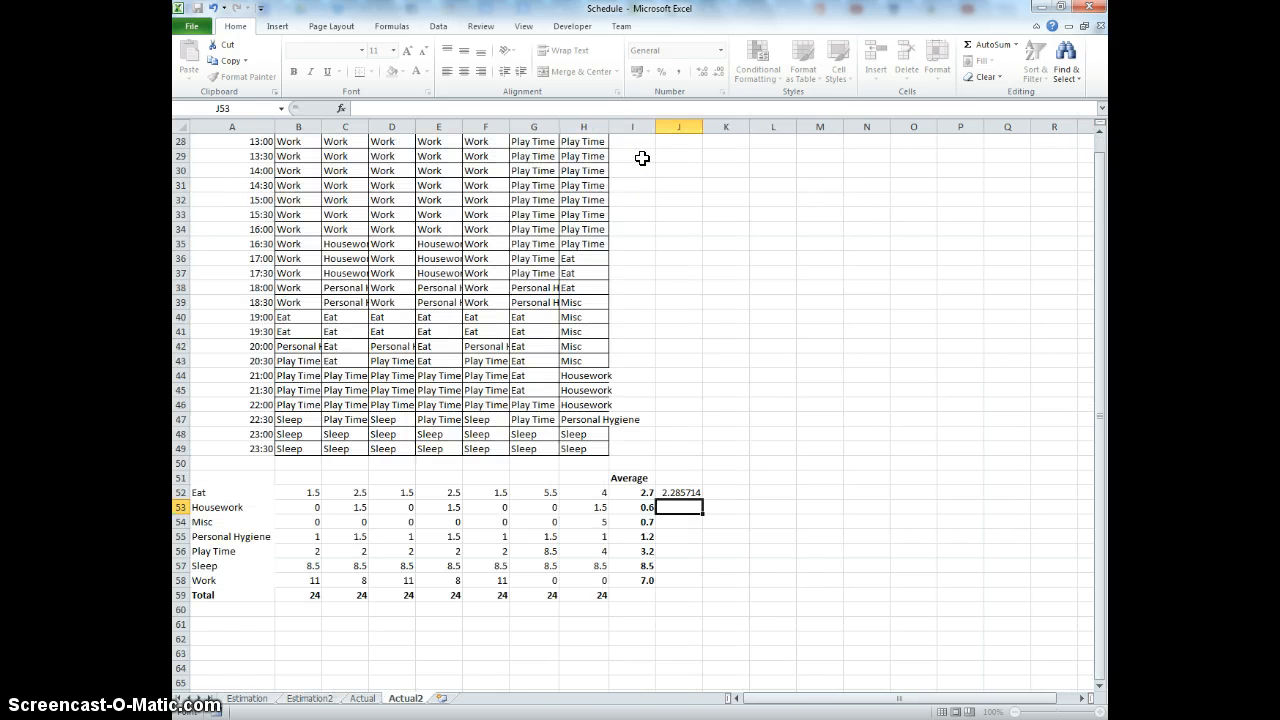
left_click(680, 492)
left_click_drag(701, 497, 697, 588)
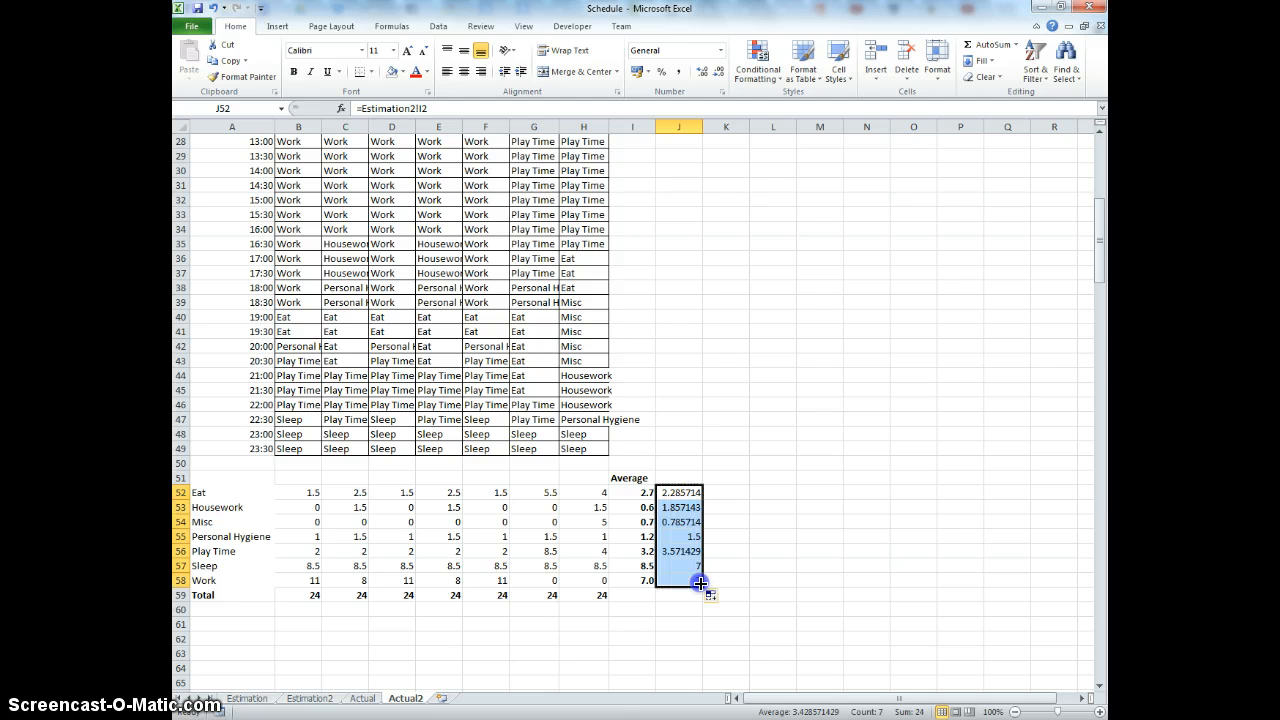
Reduce the linked estimation values in J52:J58 to one decimal place
left_click(716, 72)
left_click(716, 72)
left_click(716, 72)
left_click(716, 72)
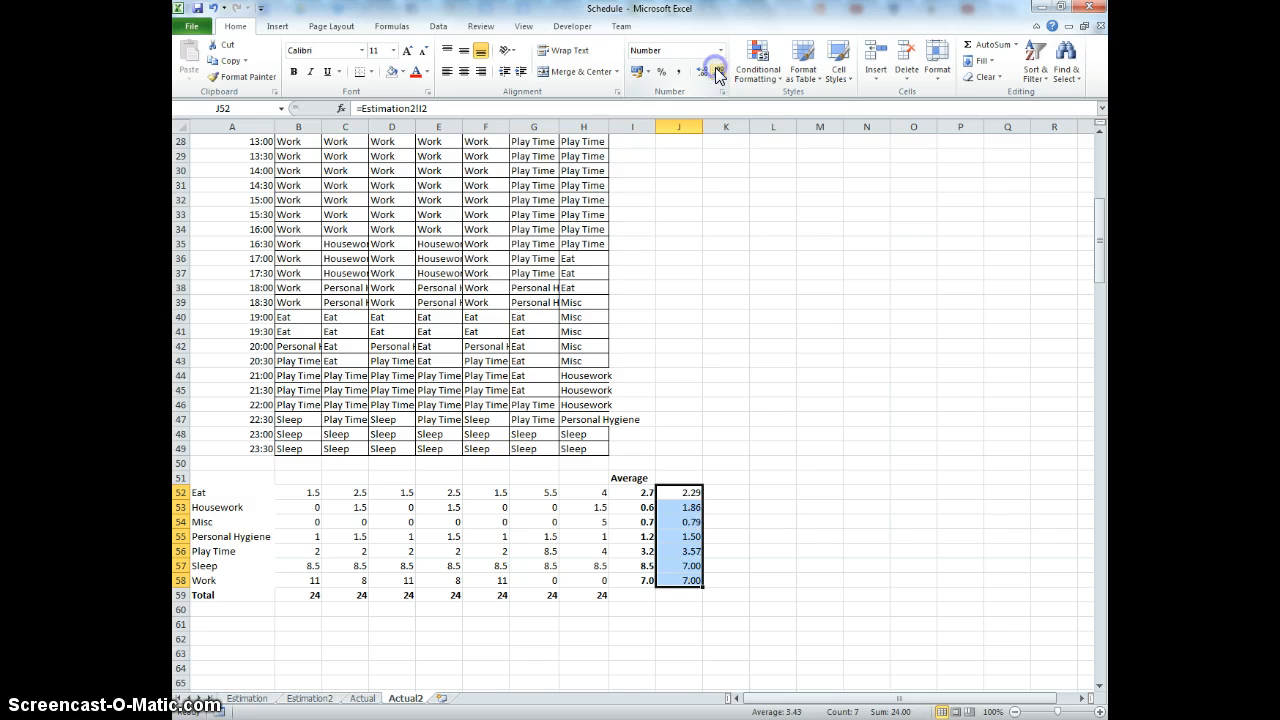
left_click(716, 72)
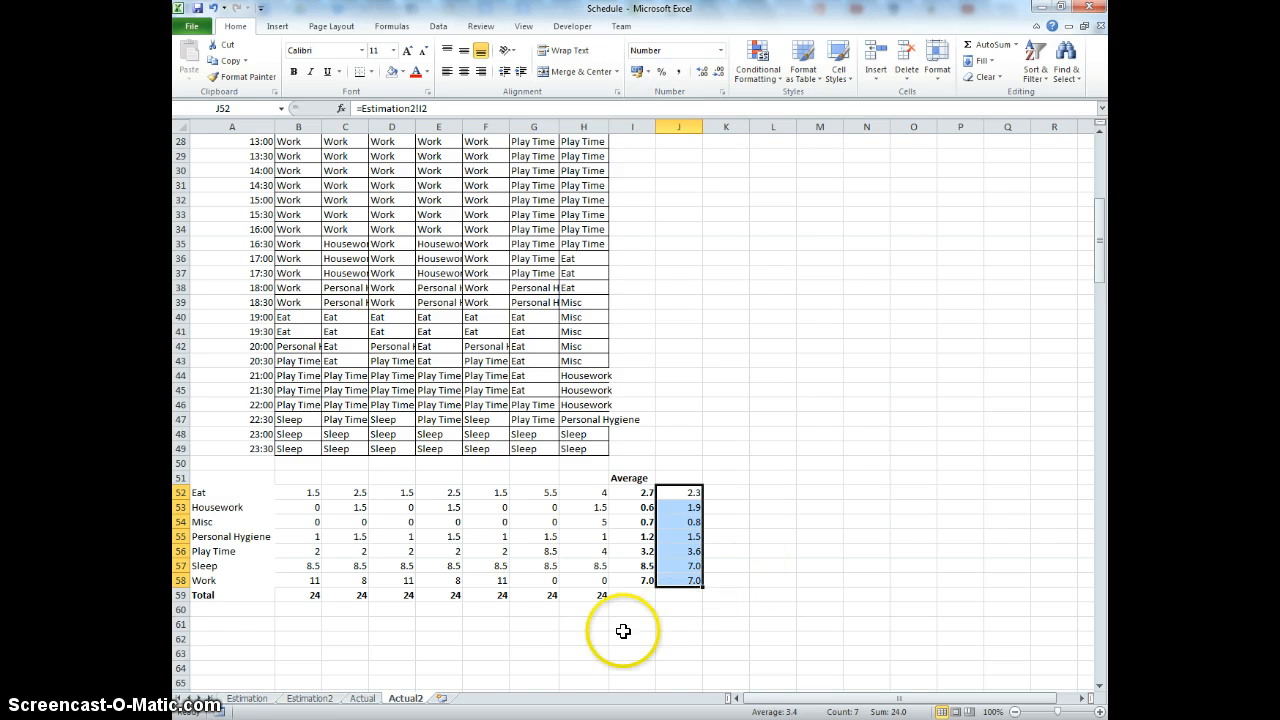
Check the references in J52:J54 against the Average column on the Estimation2 sheet and return to Actual2
left_click(690, 493)
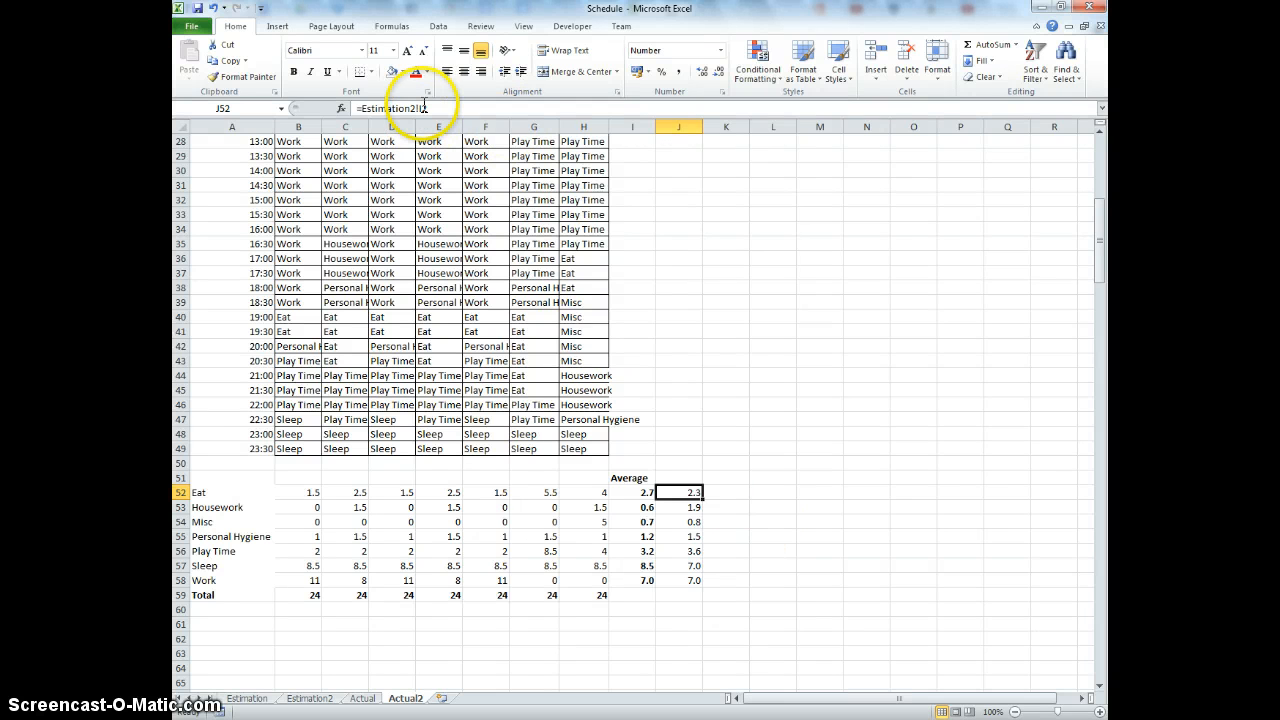
key("Down")
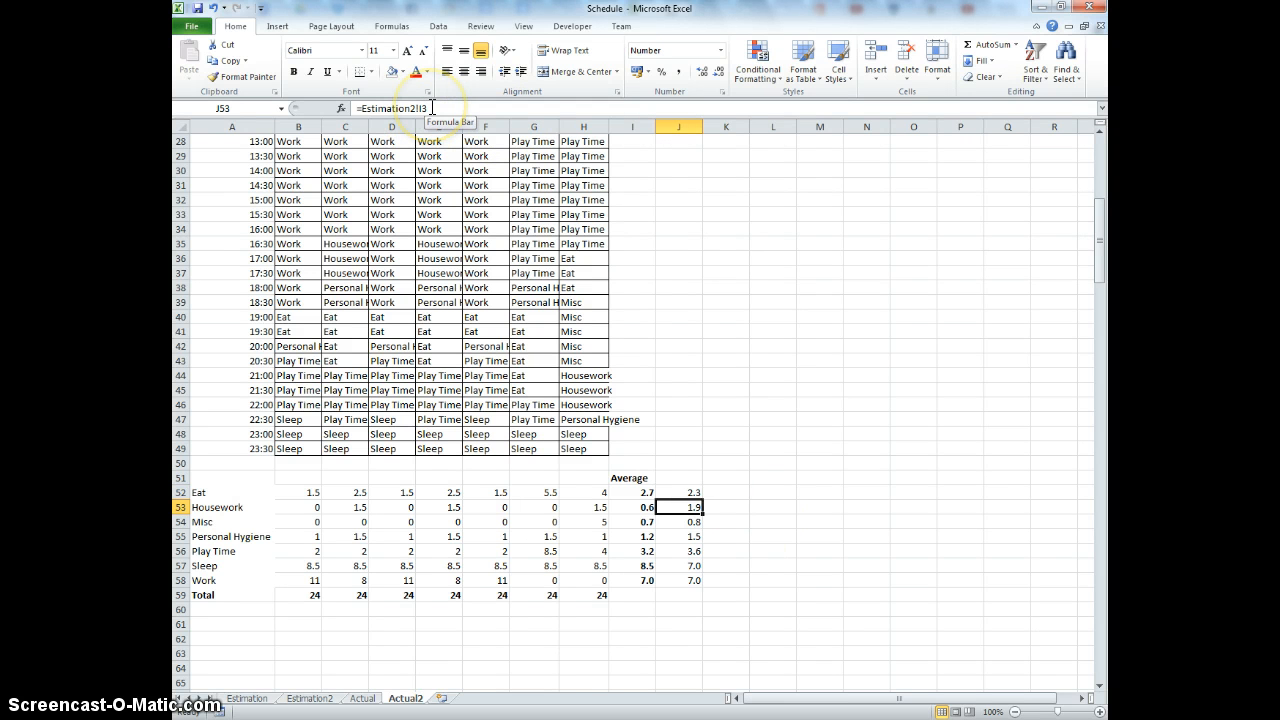
left_click(432, 108)
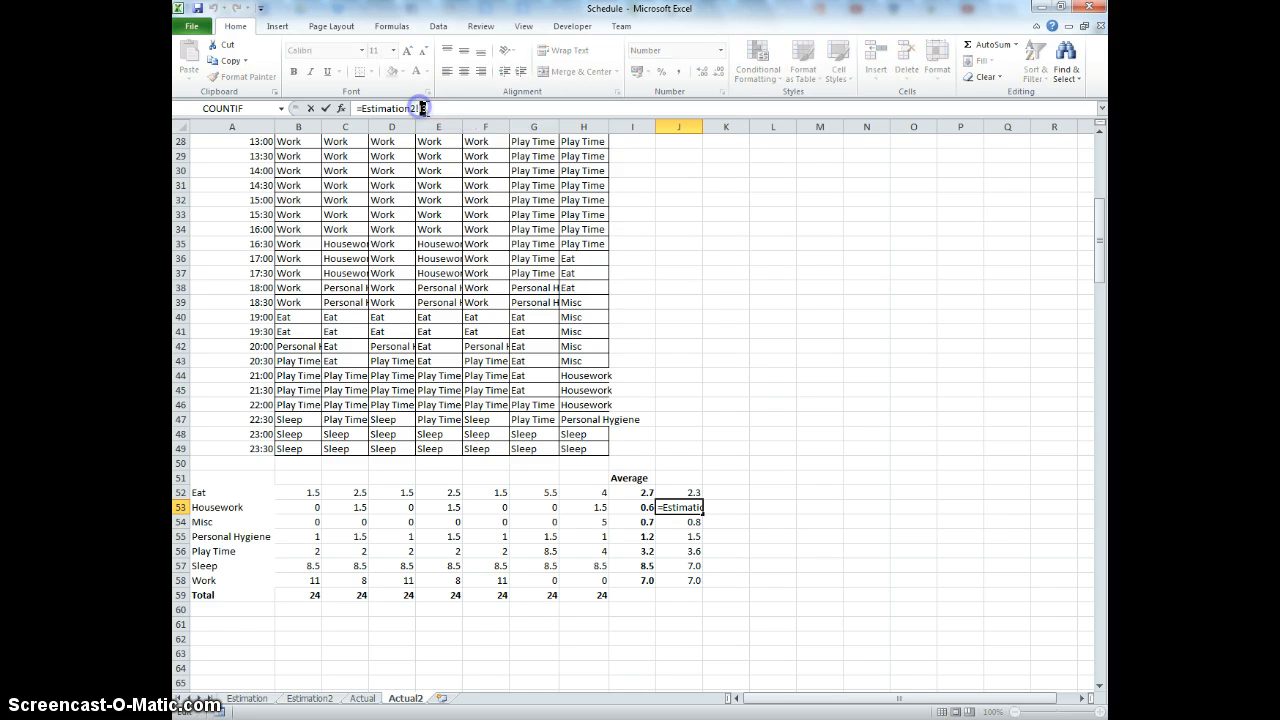
key("Escape")
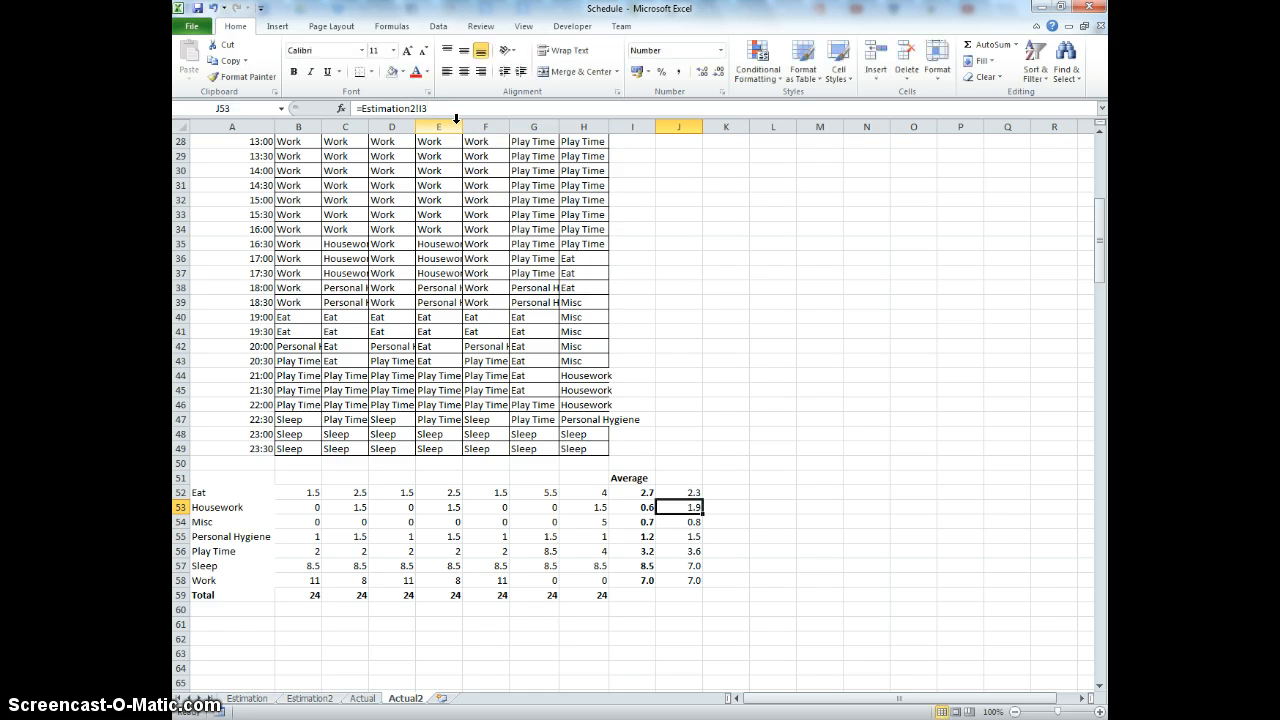
key("Down")
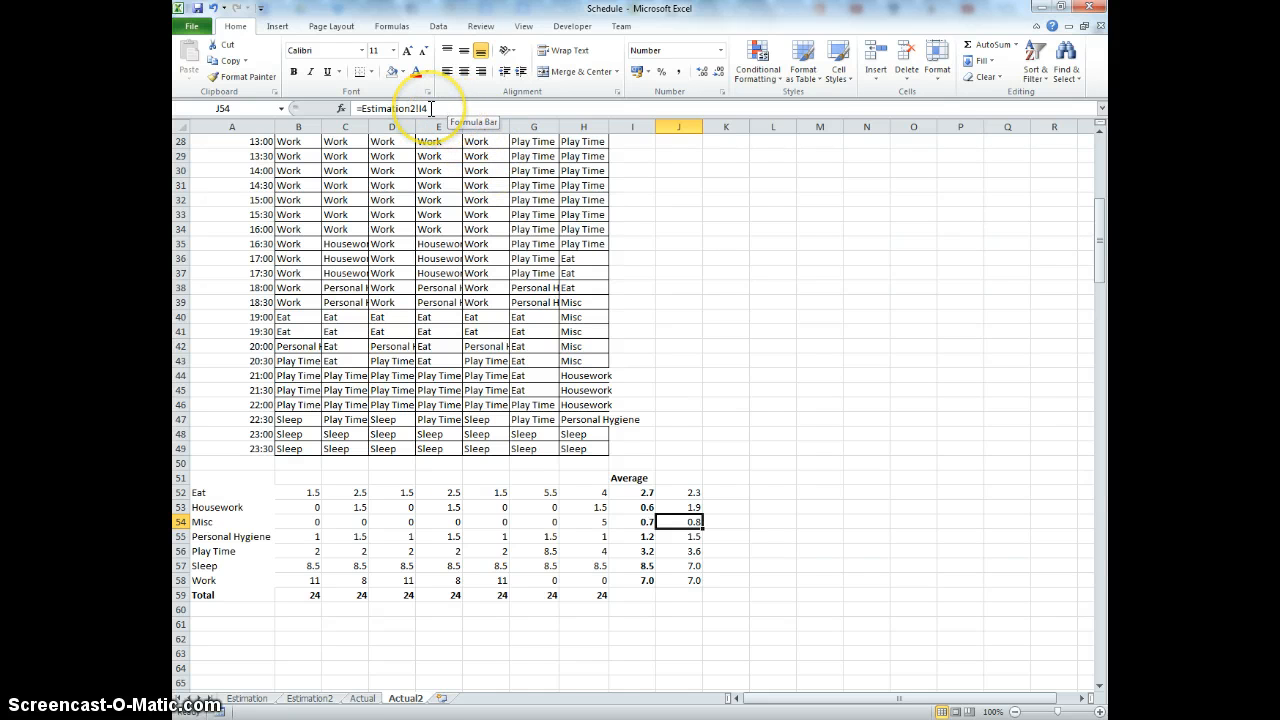
left_click(310, 698)
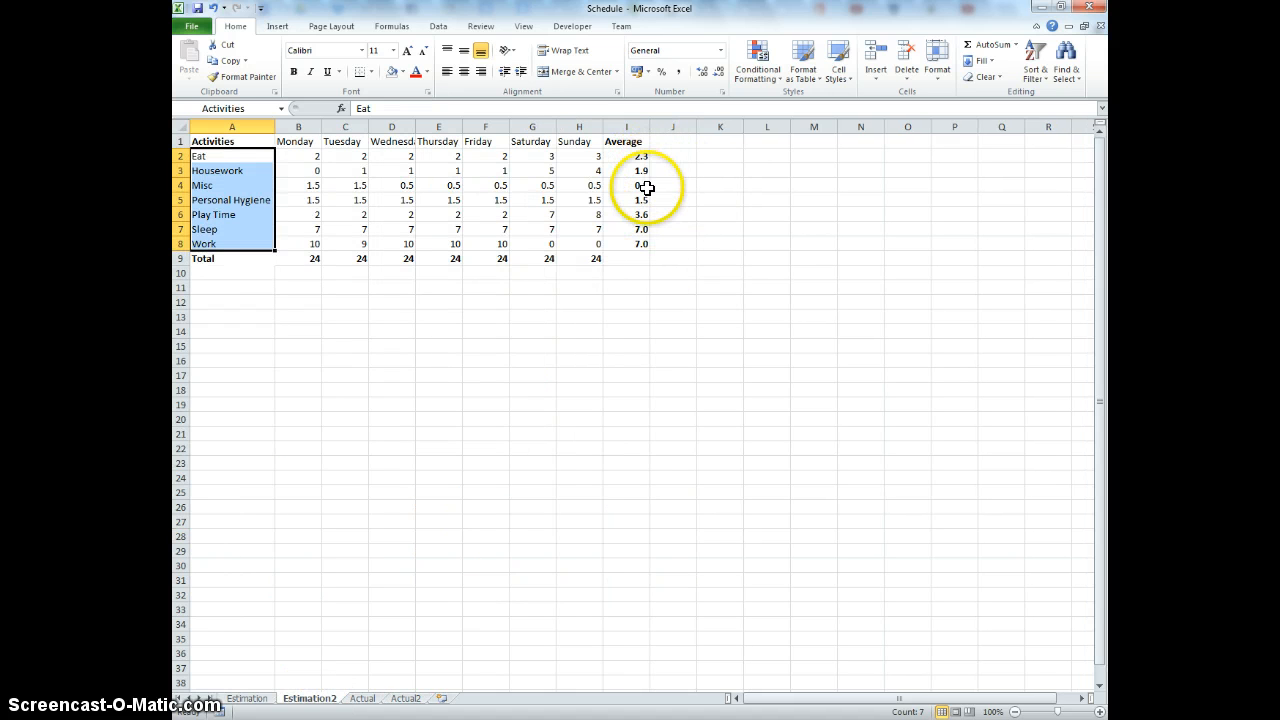
left_click(404, 698)
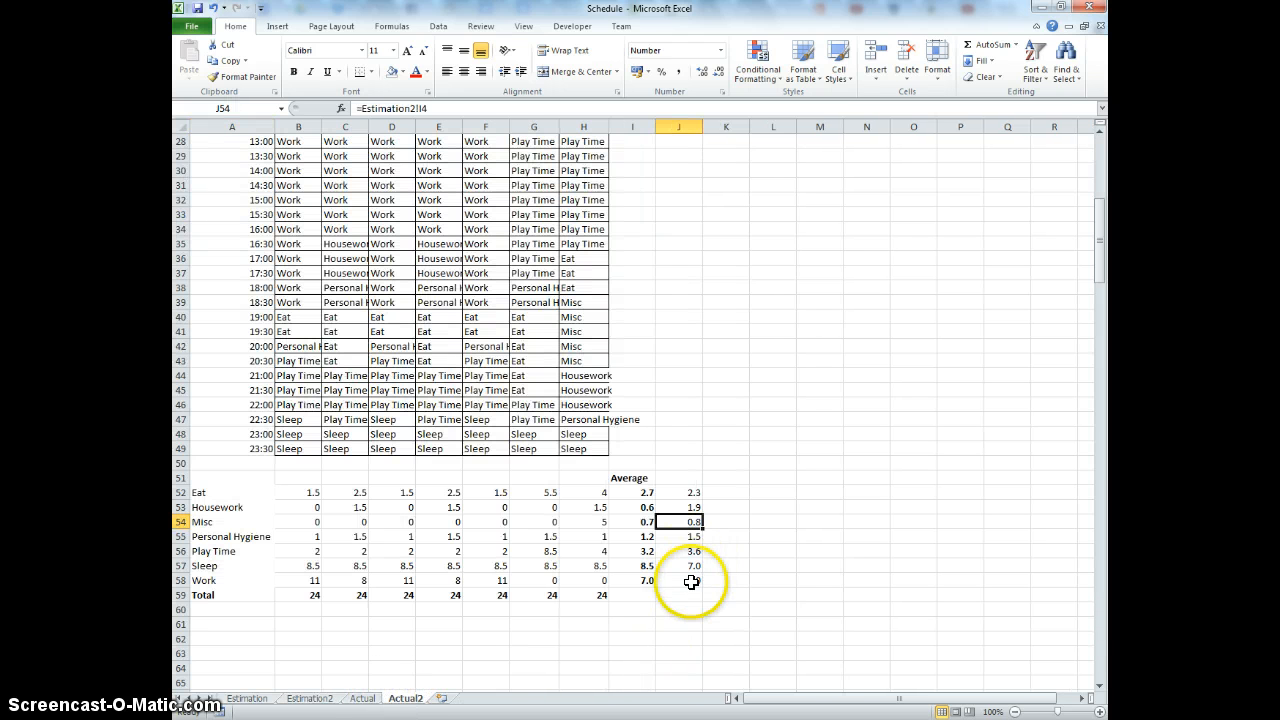
Enter the column headings Estimation in J51 and Compare in K51
left_click(690, 481)
type("Estimation")
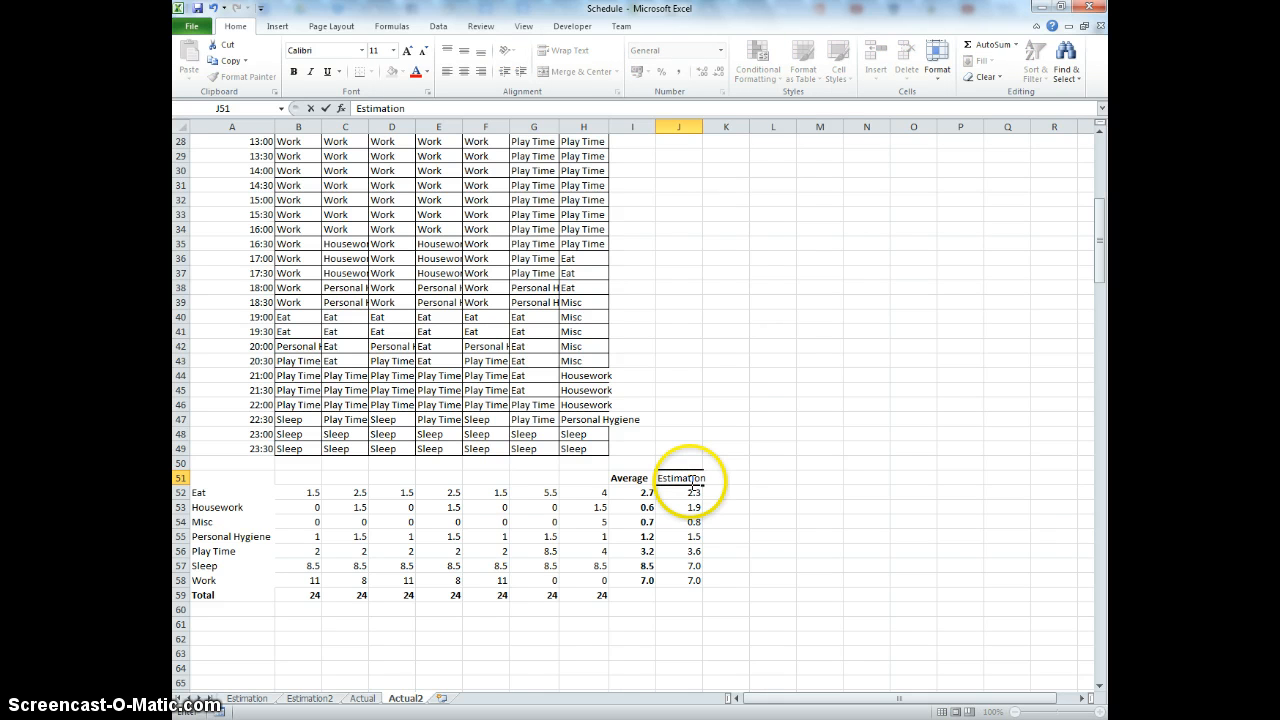
left_click(735, 477)
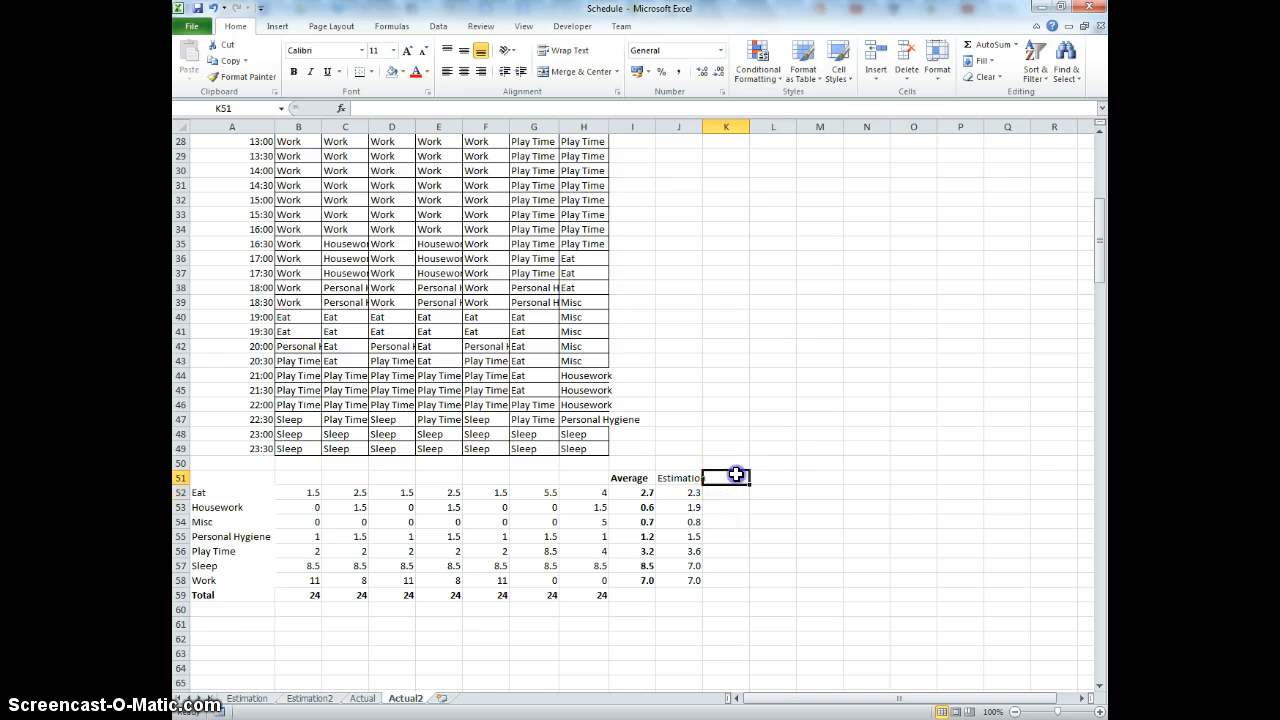
type("Compare")
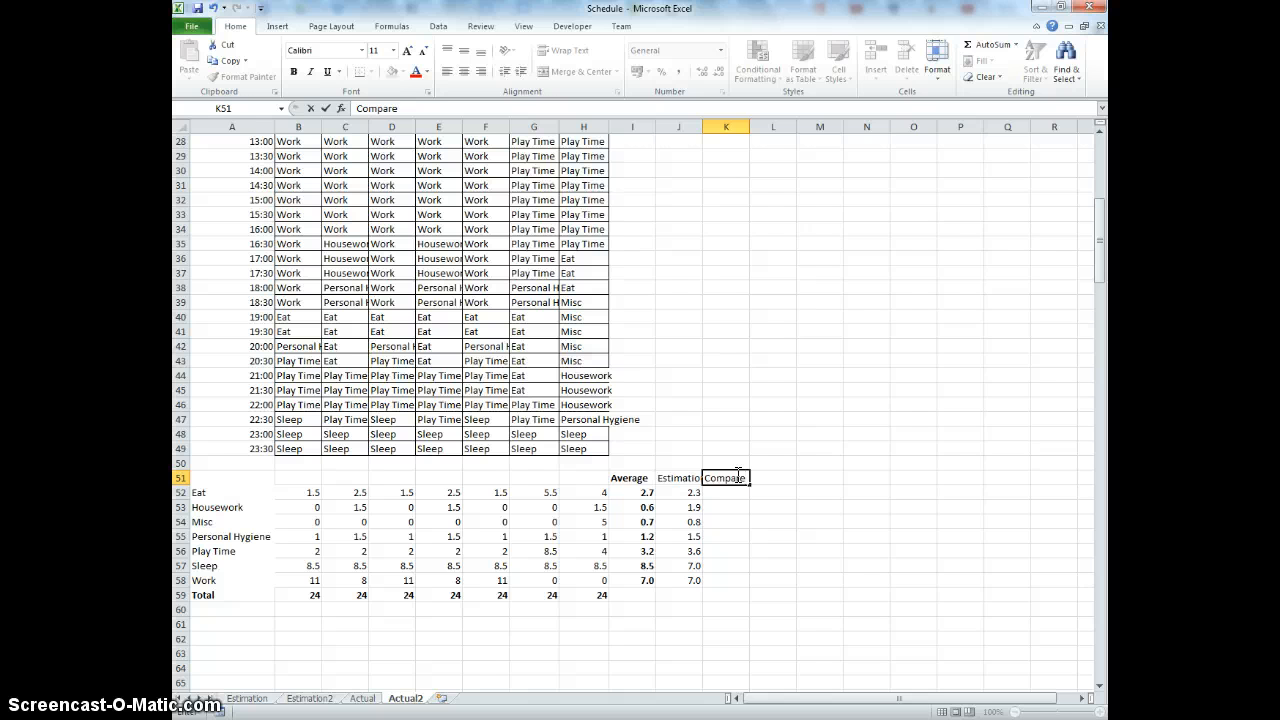
key("Return")
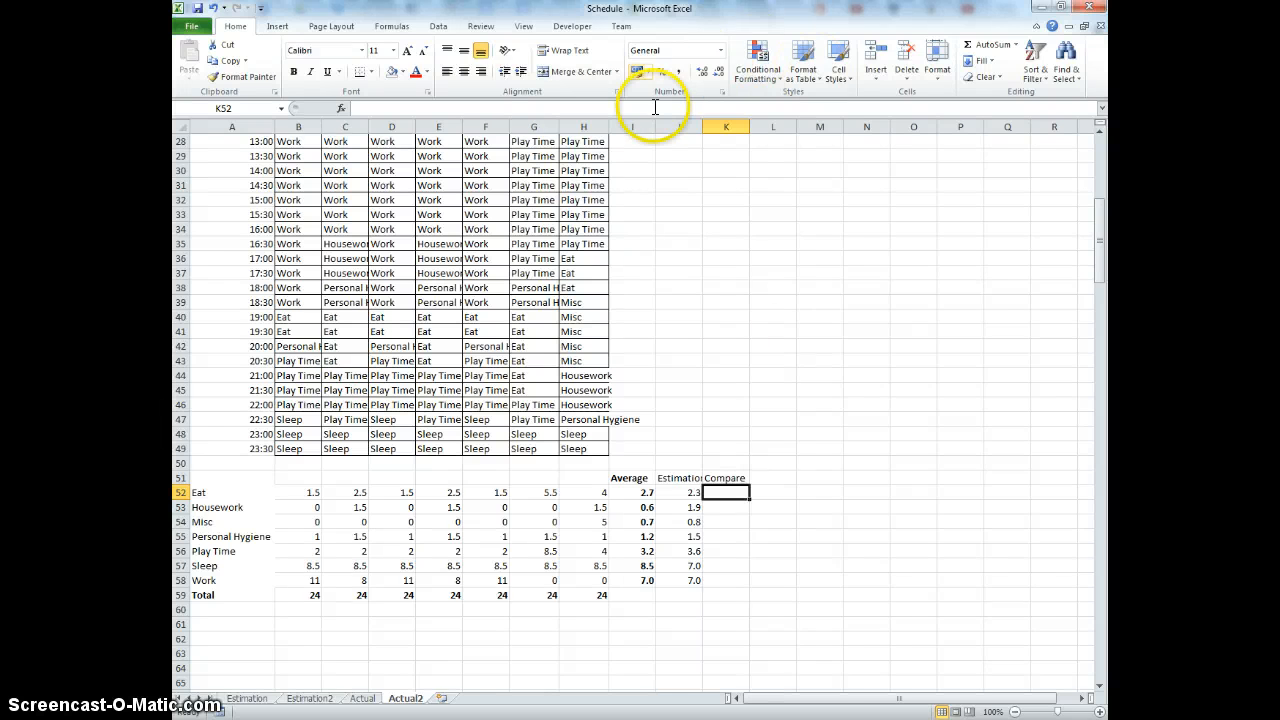
Insert an IF function in K52 with the logical test I52>J52
left_click(391, 26)
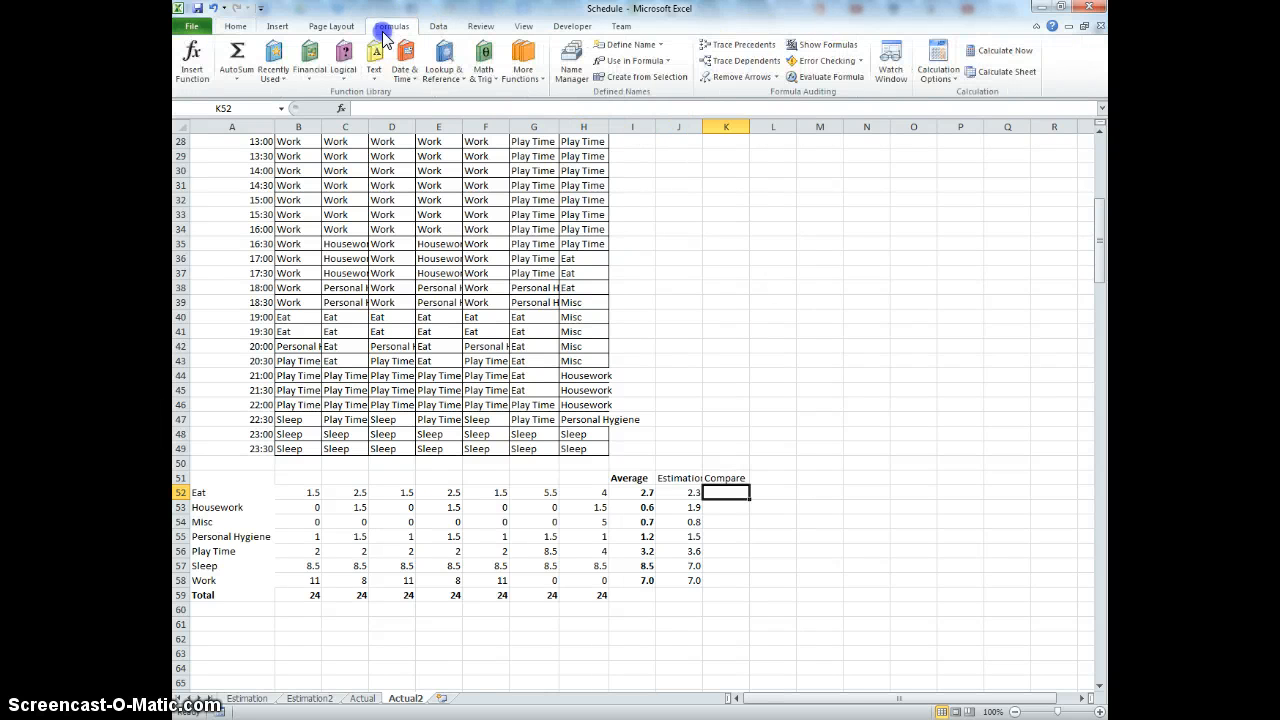
left_click(191, 60)
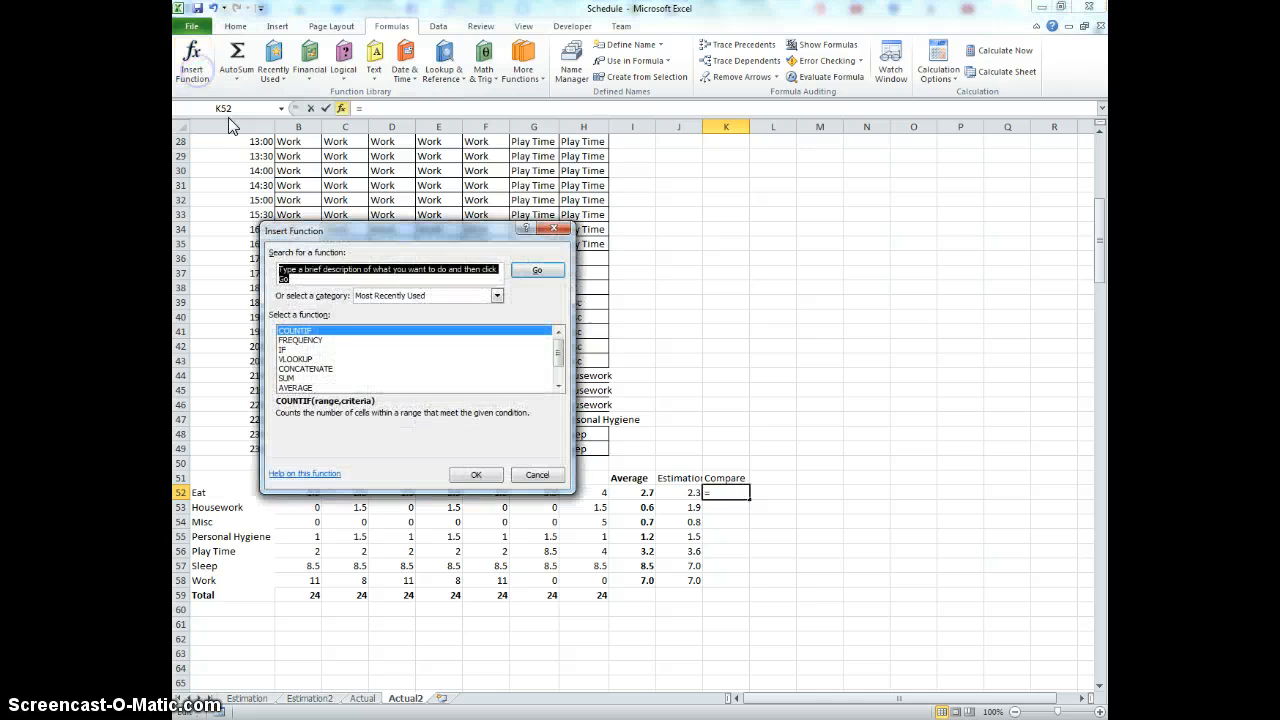
left_click(292, 349)
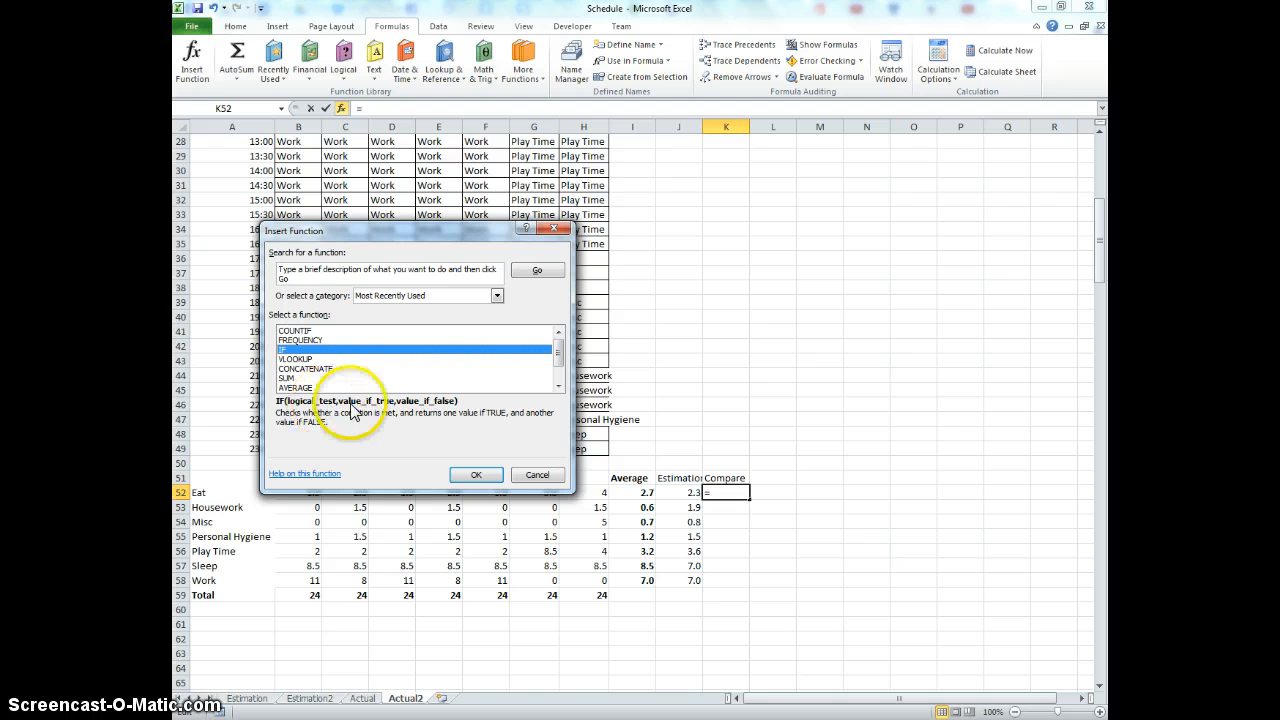
left_click(479, 473)
left_click(443, 296)
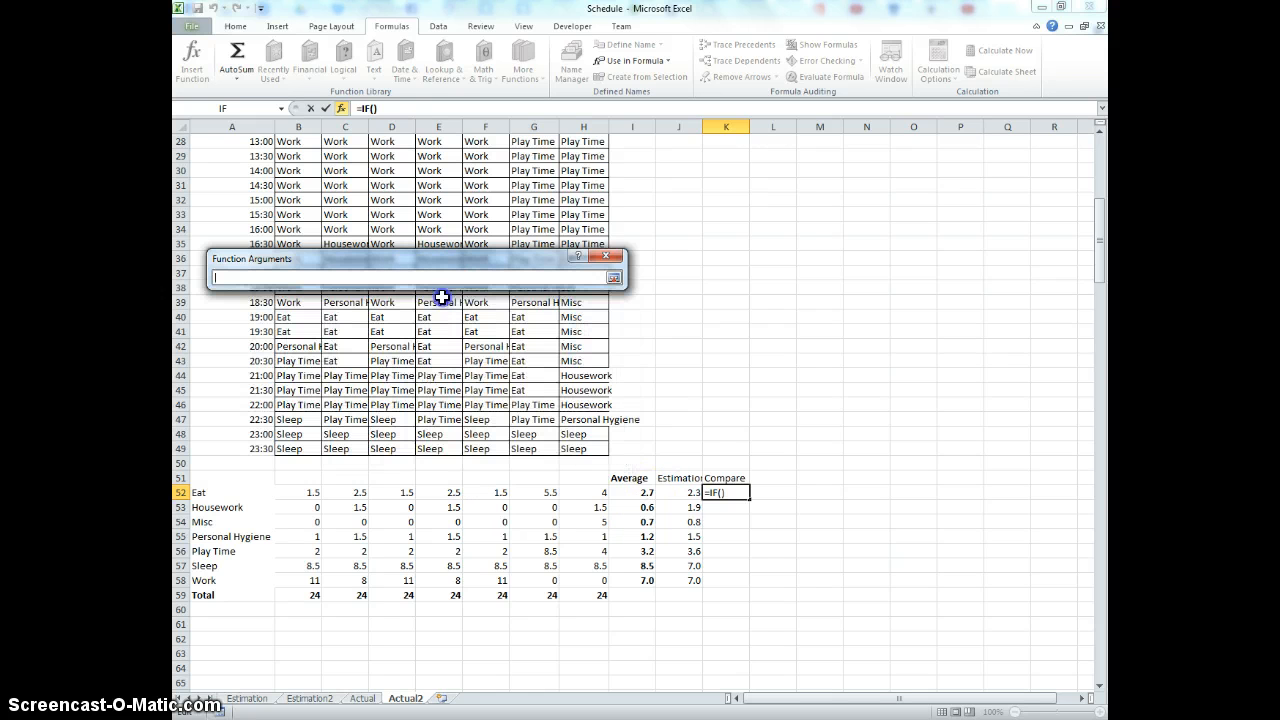
left_click(643, 491)
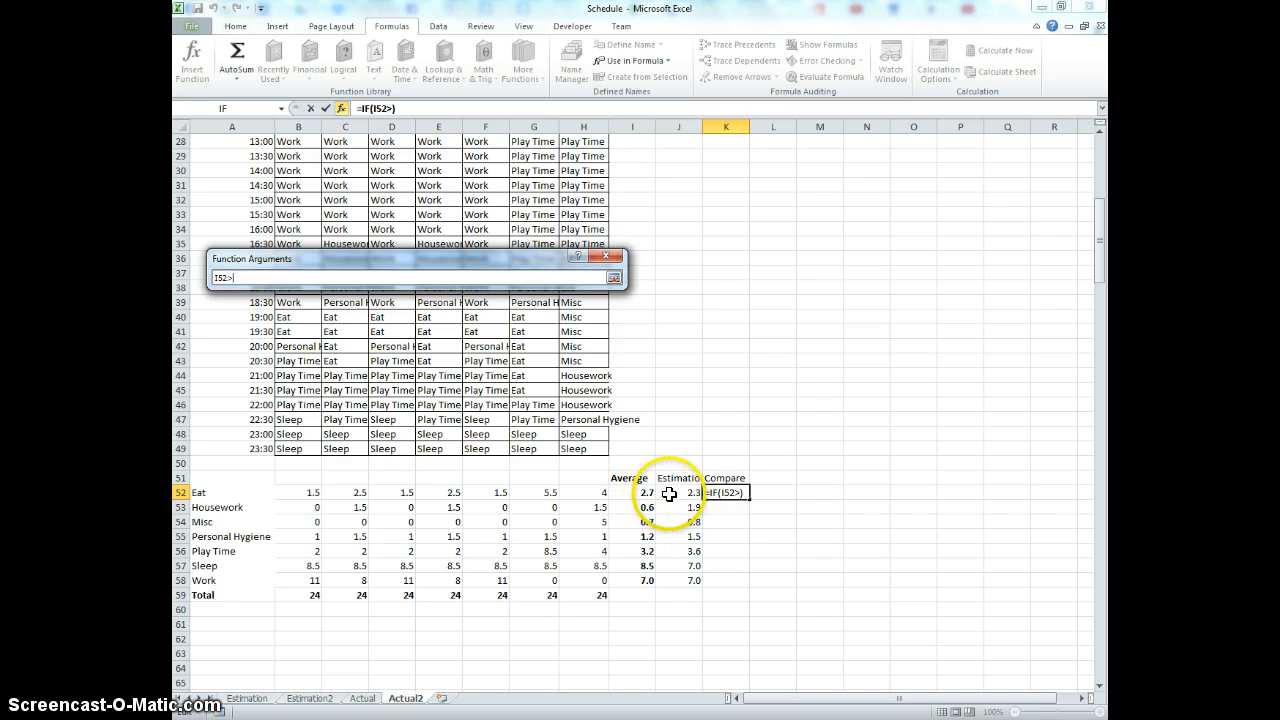
left_click(670, 492)
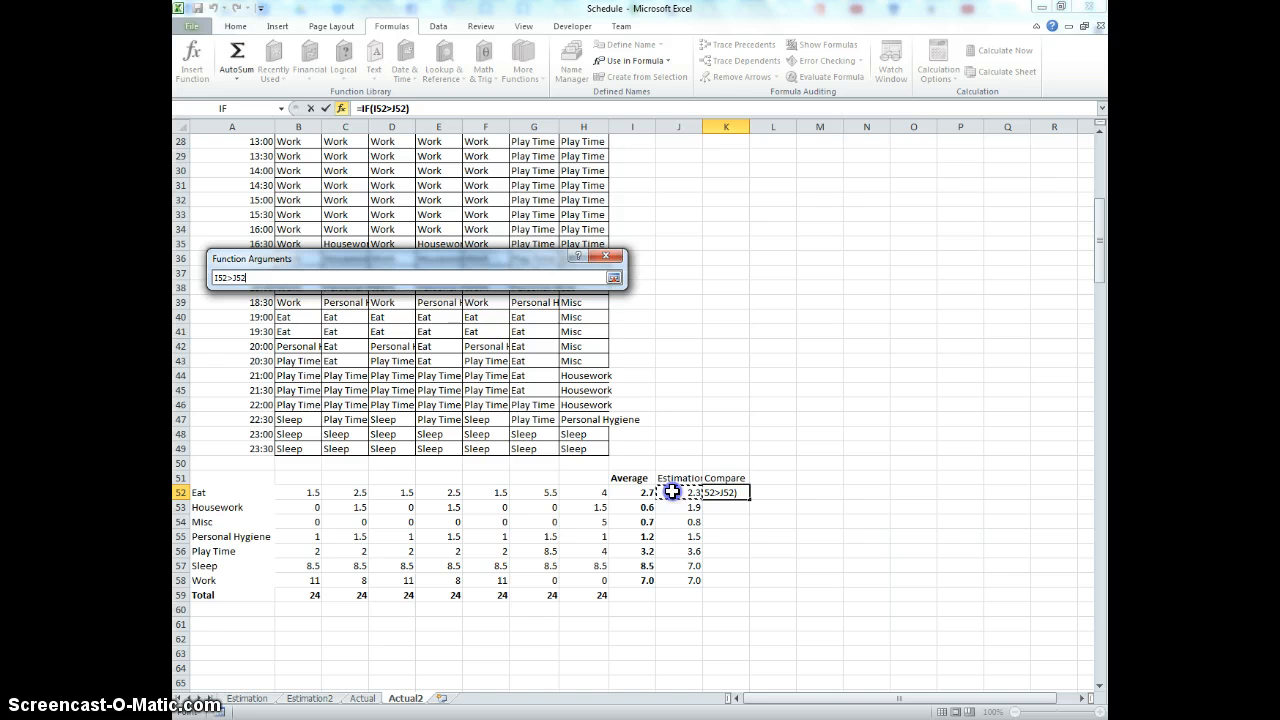
left_click(613, 277)
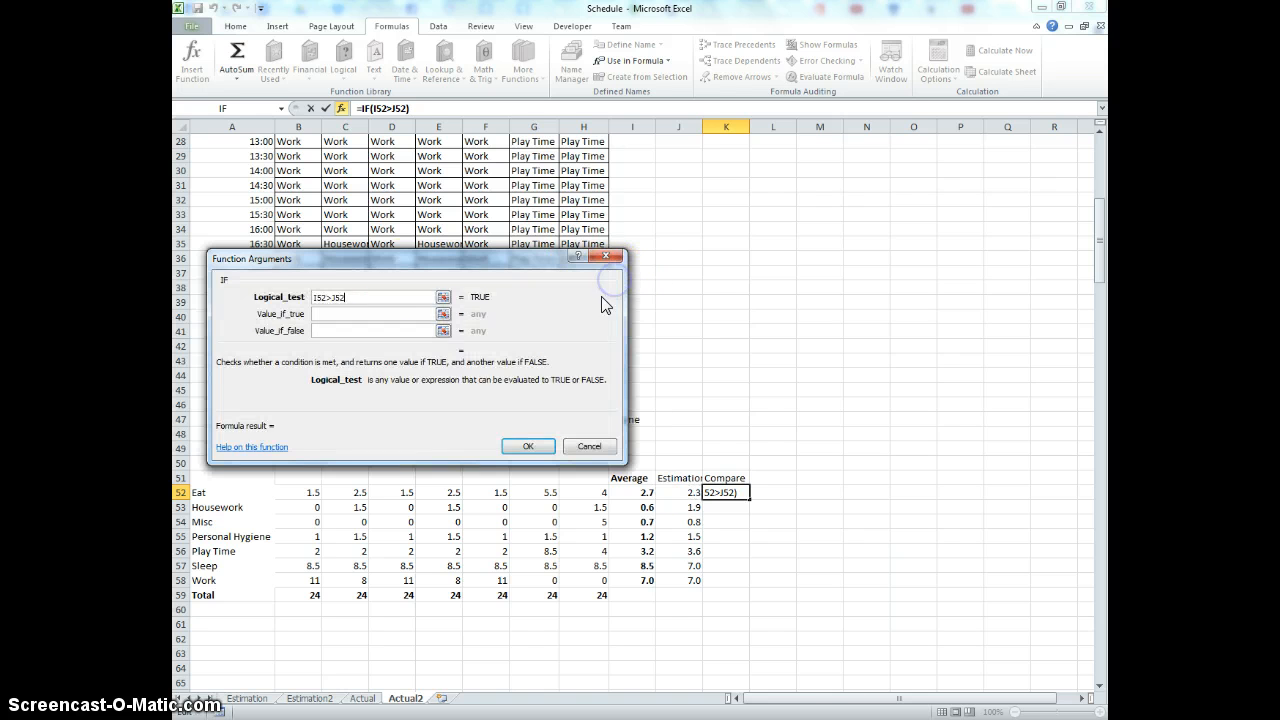
Return "Average is More" when the K52 test is true and "Average is Less" when false, and complete the formula
left_click(405, 314)
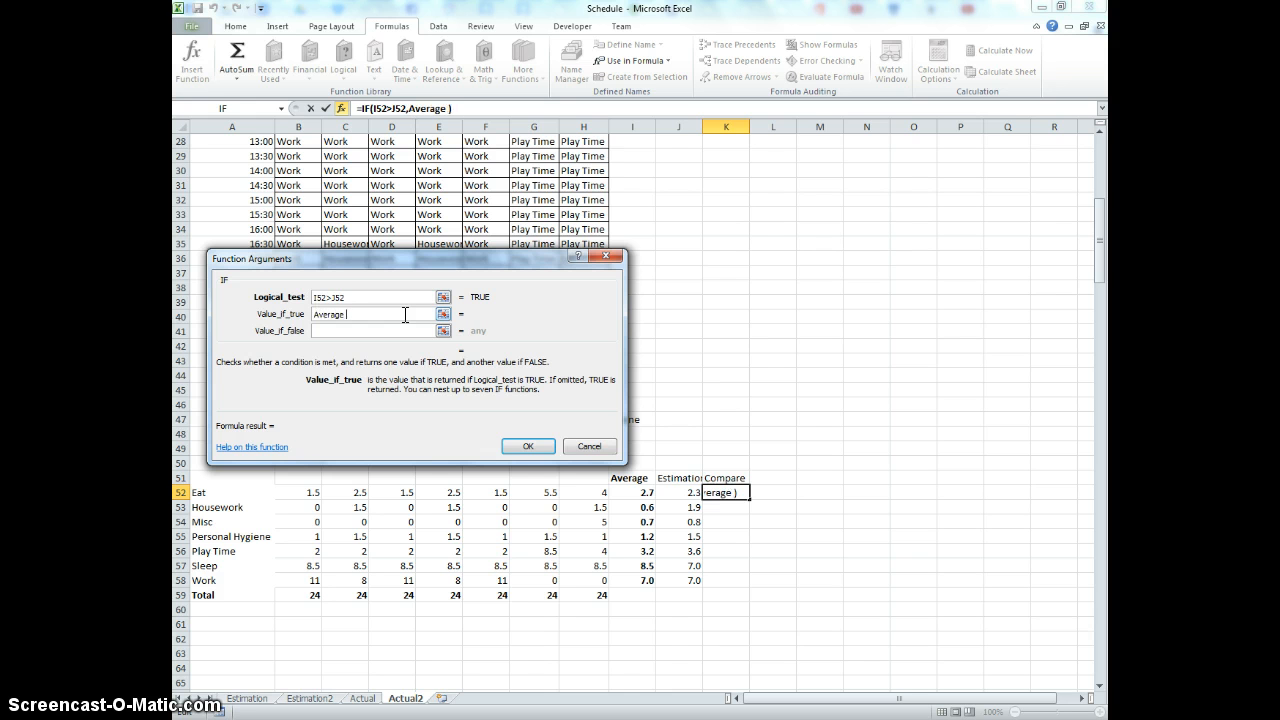
left_click(400, 330)
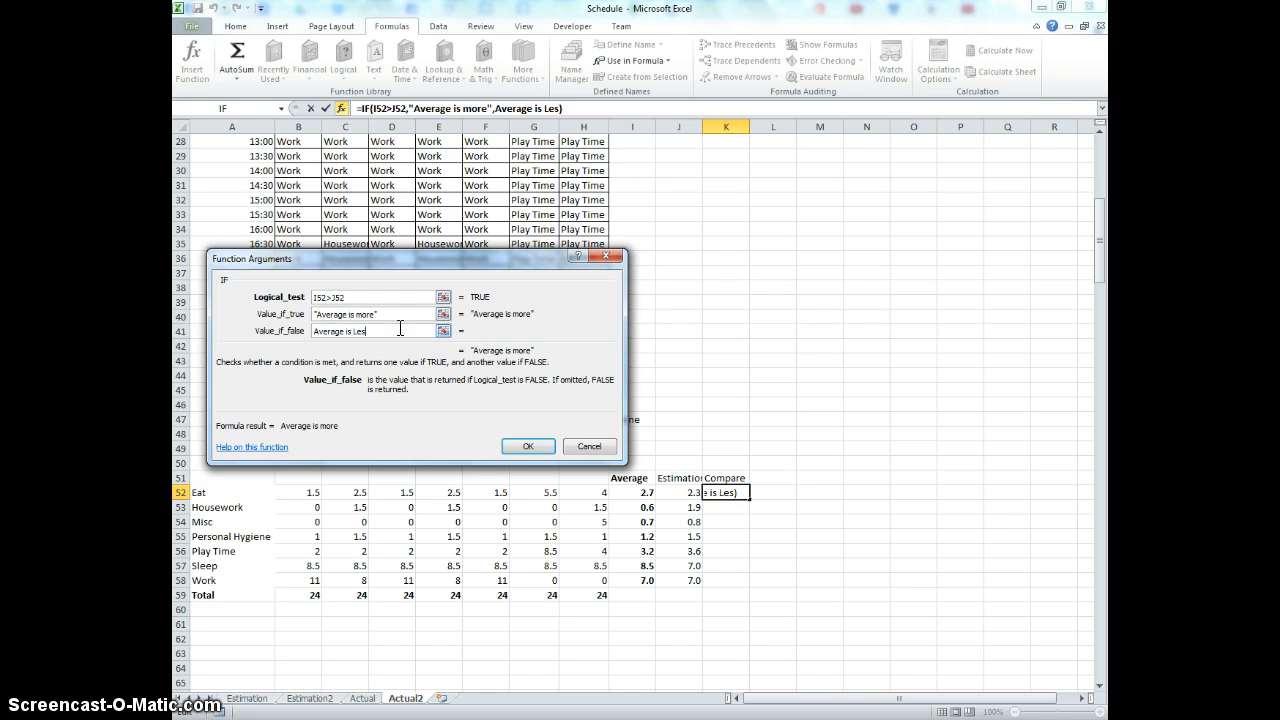
left_click(358, 313)
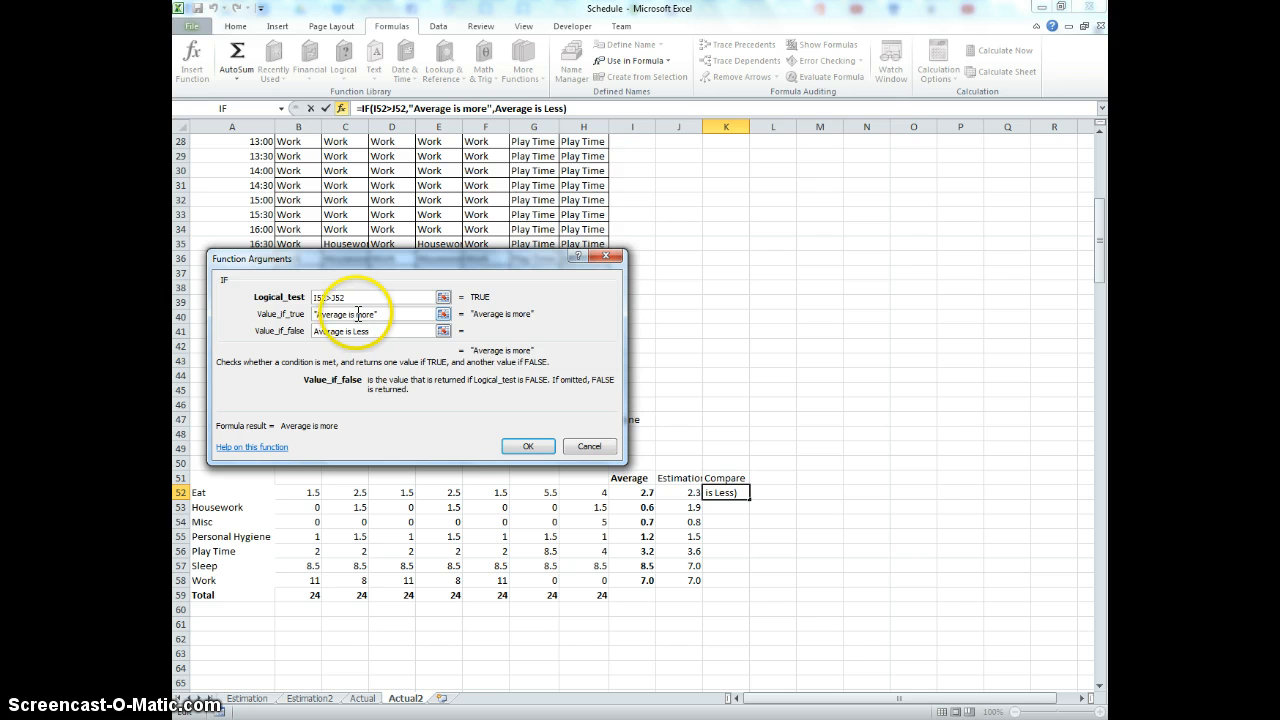
key("Delete")
type("M")
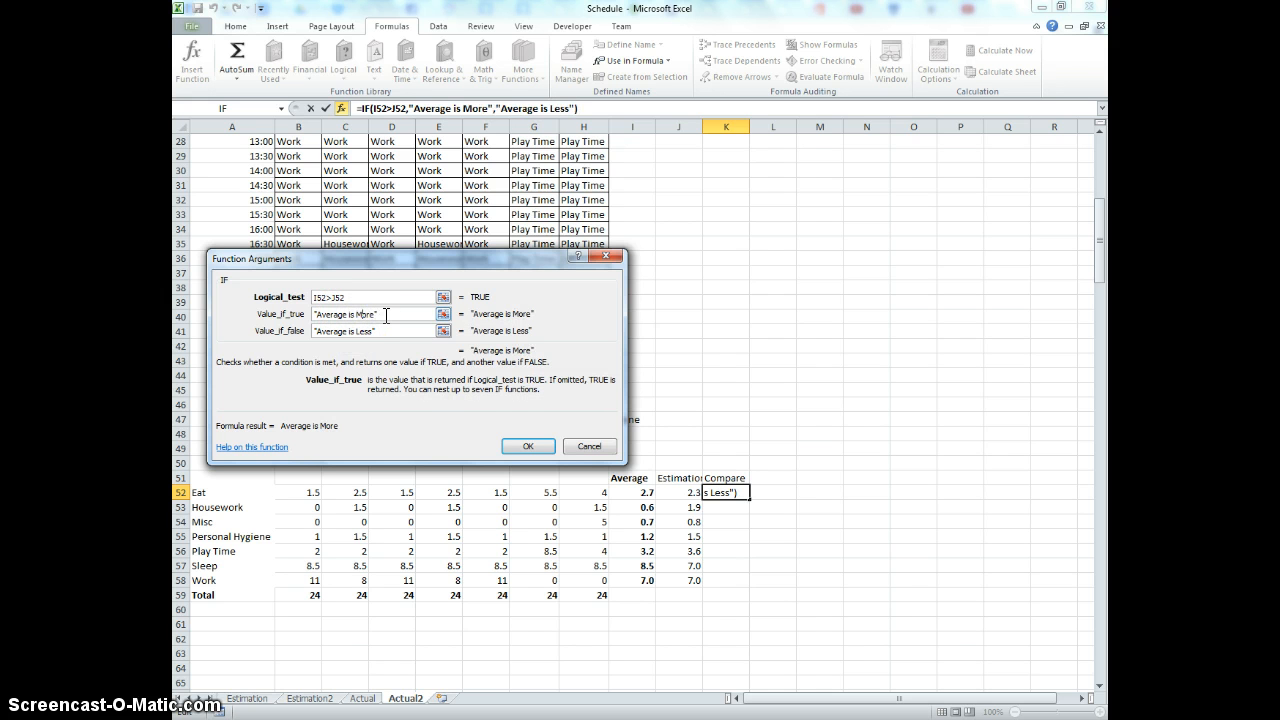
left_click(508, 446)
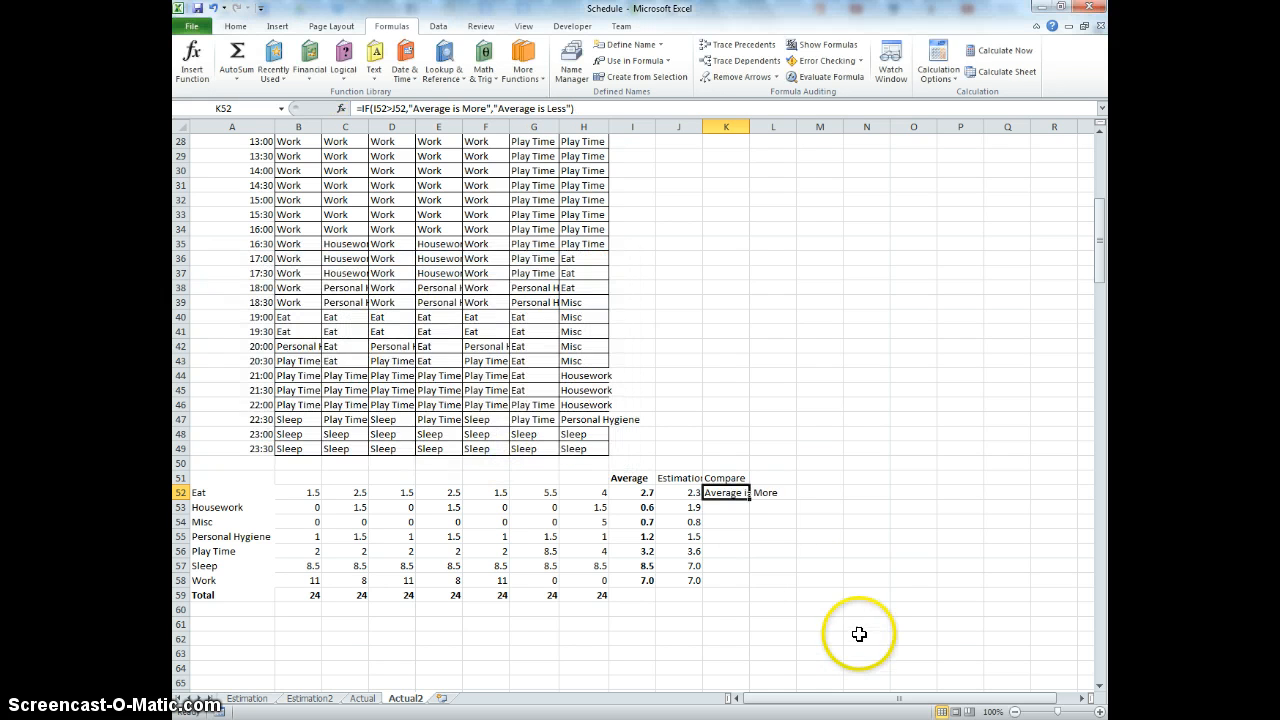
Fill the comparison formula from K52 down to the Work row, K58, and autofit the widths of columns K and J
left_click_drag(749, 499, 749, 588)
double_click(749, 127)
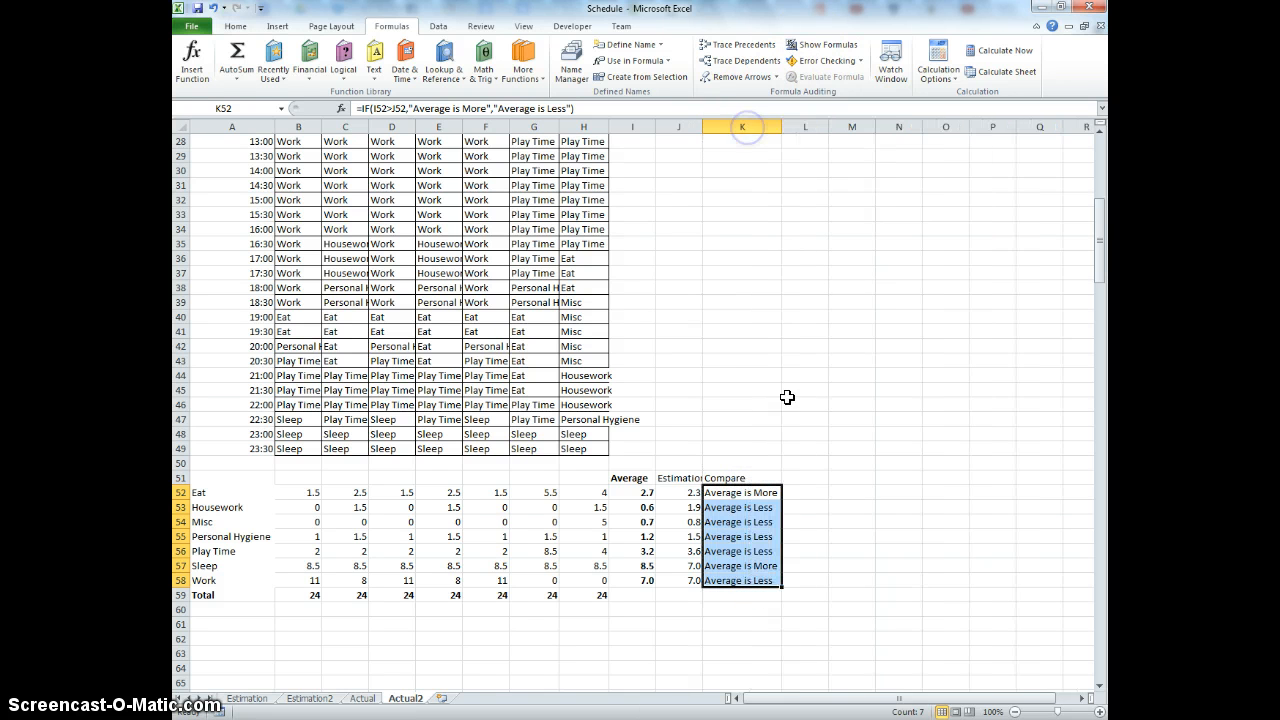
left_click(628, 569)
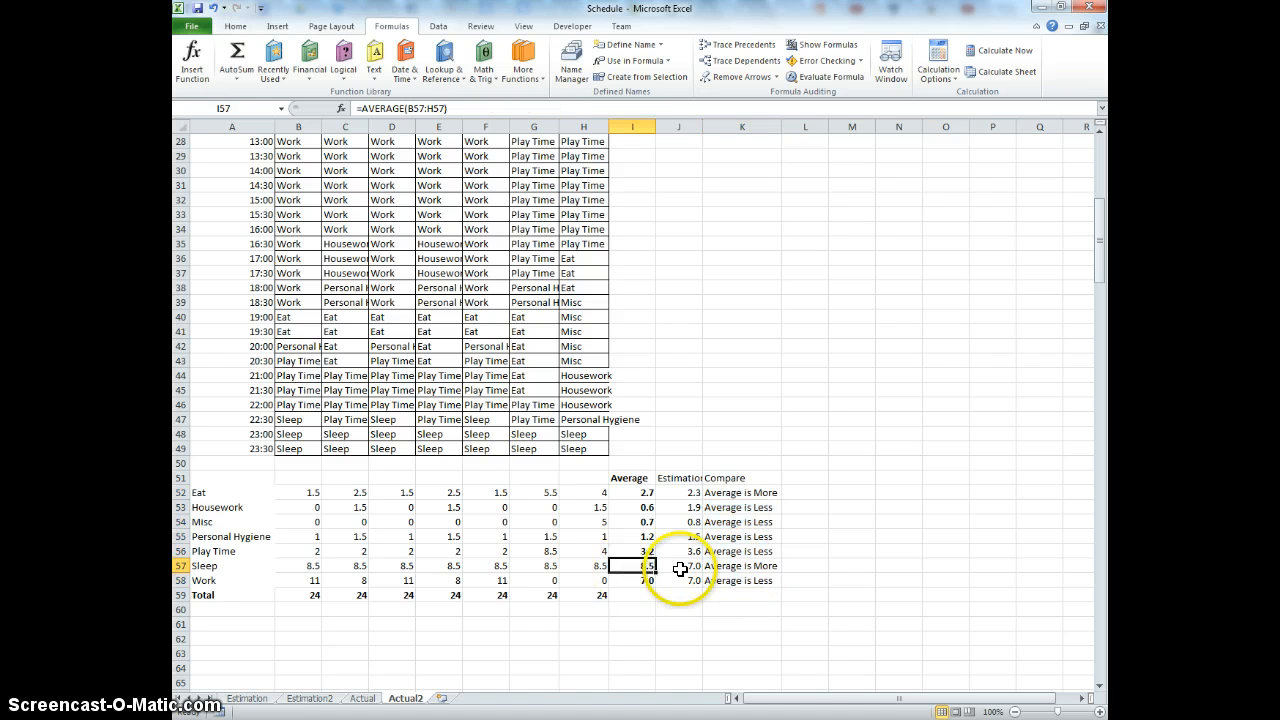
left_click(634, 493)
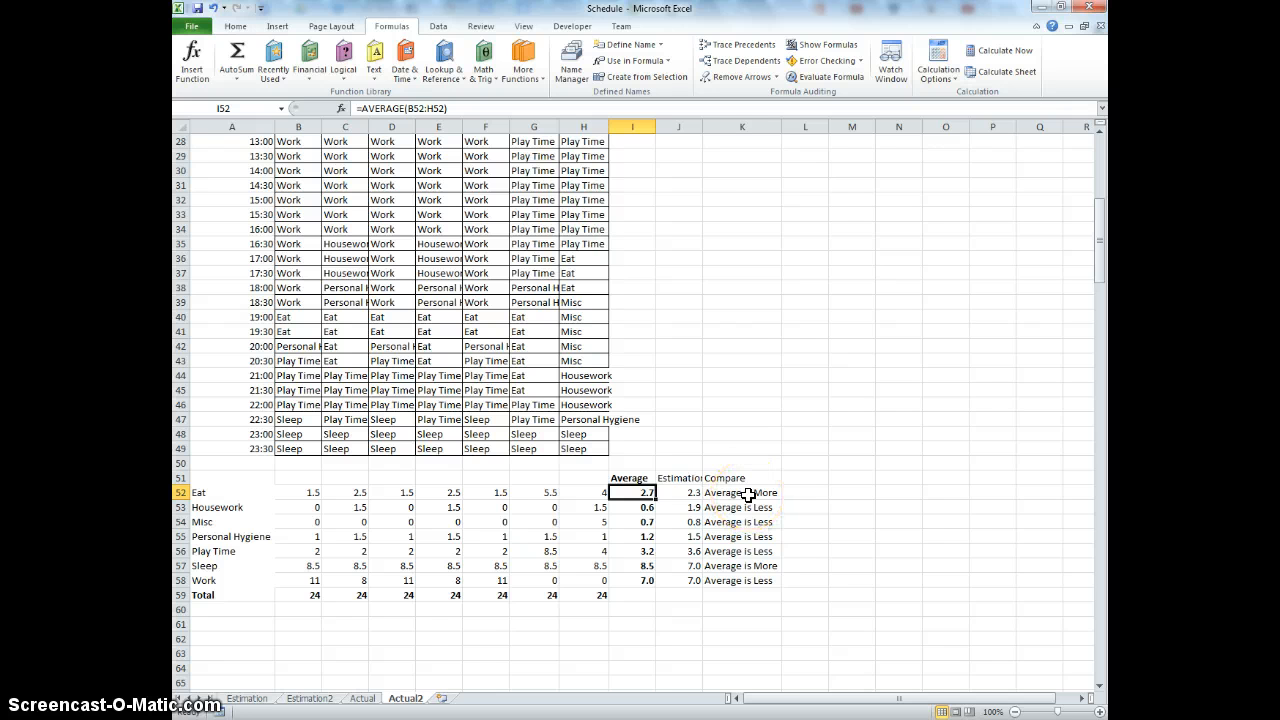
double_click(702, 128)
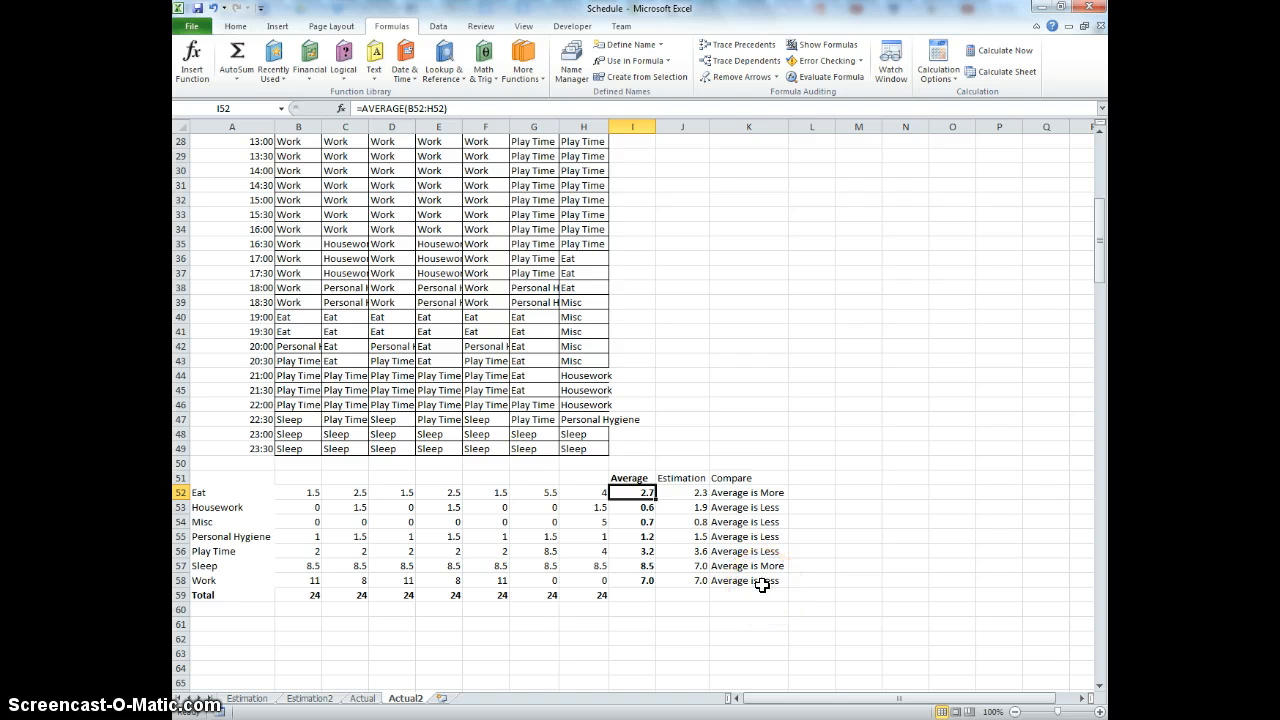
Replace both text results in the K52 IF formula with I52-J52 and refill the formula down to K58
left_click(765, 492)
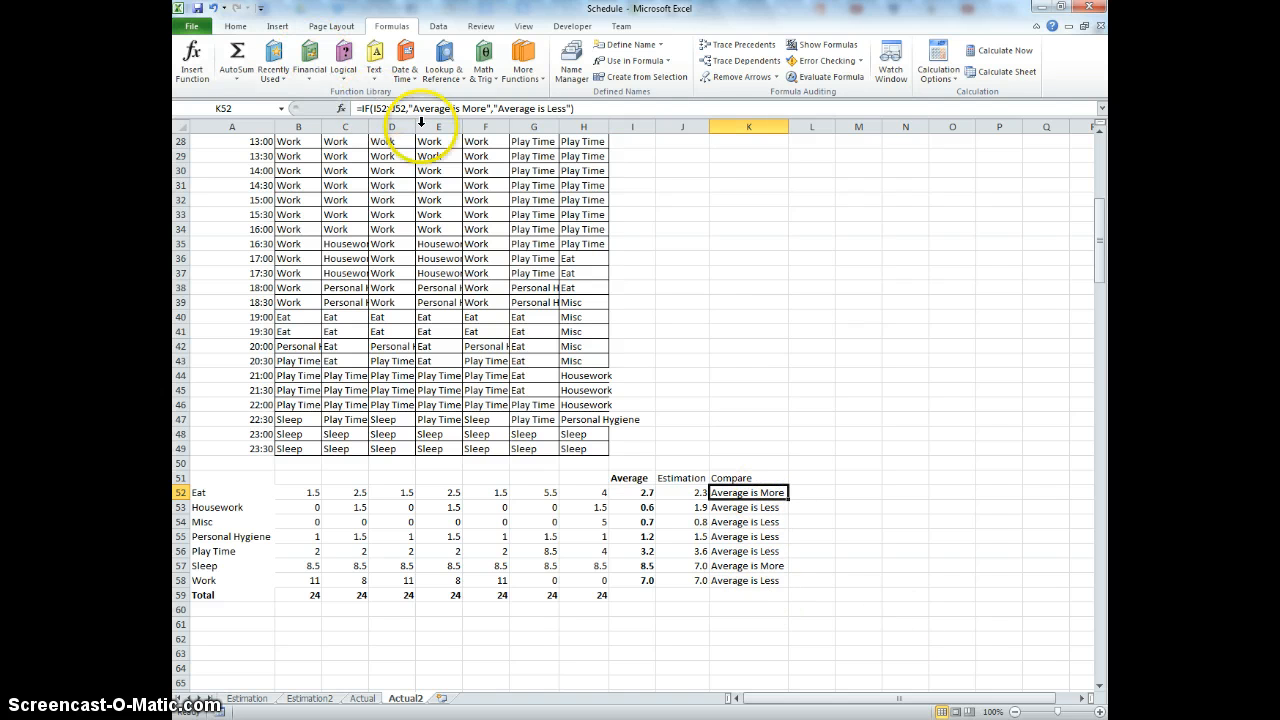
left_click_drag(408, 108, 490, 108)
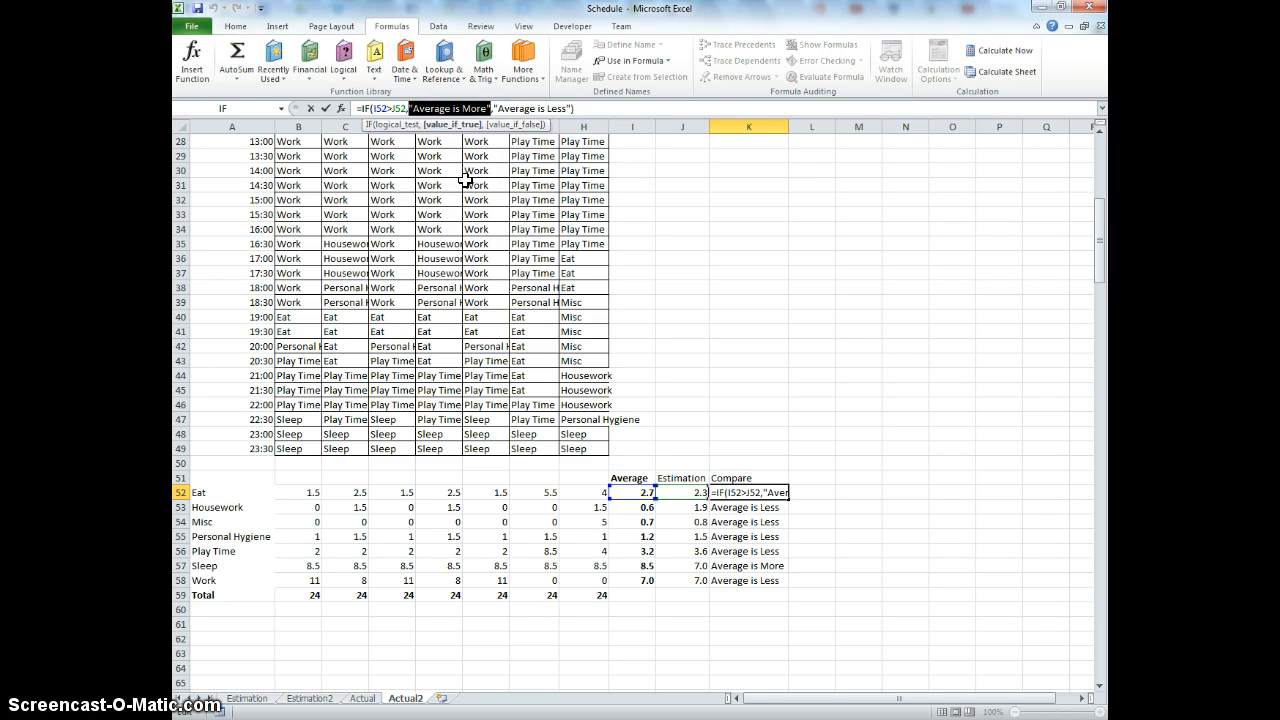
left_click(627, 493)
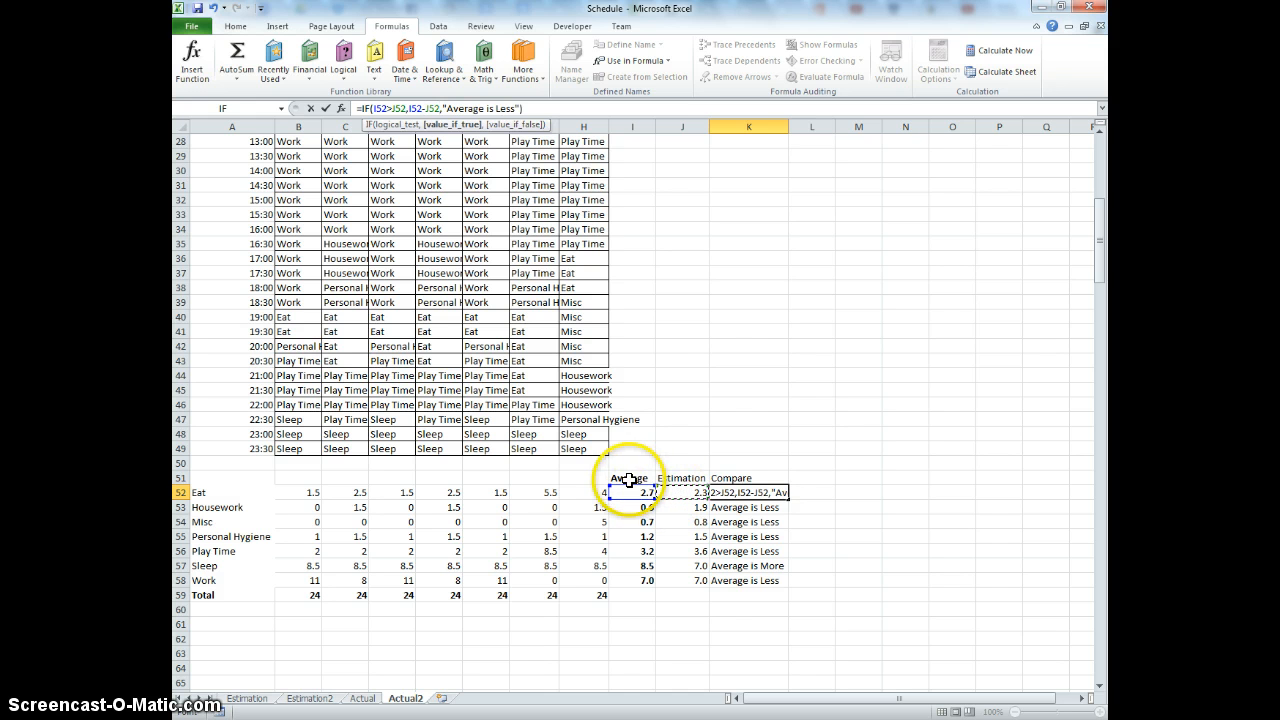
left_click(443, 108)
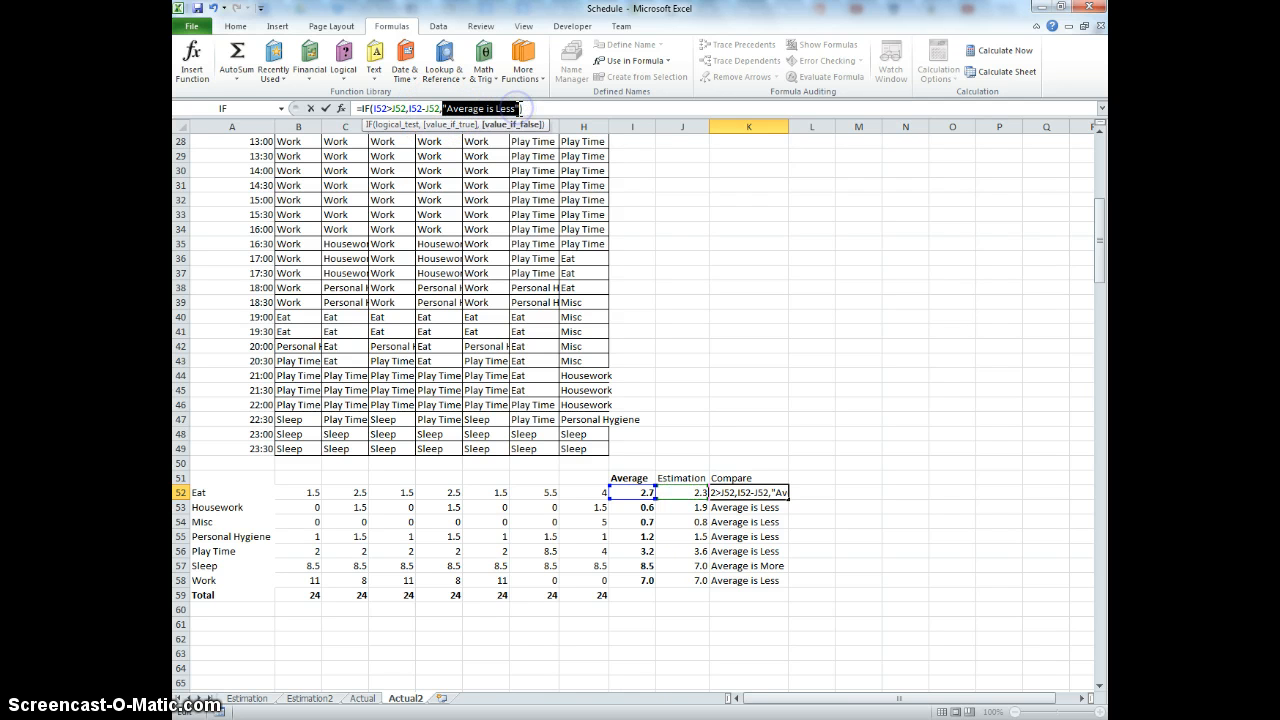
key("Delete")
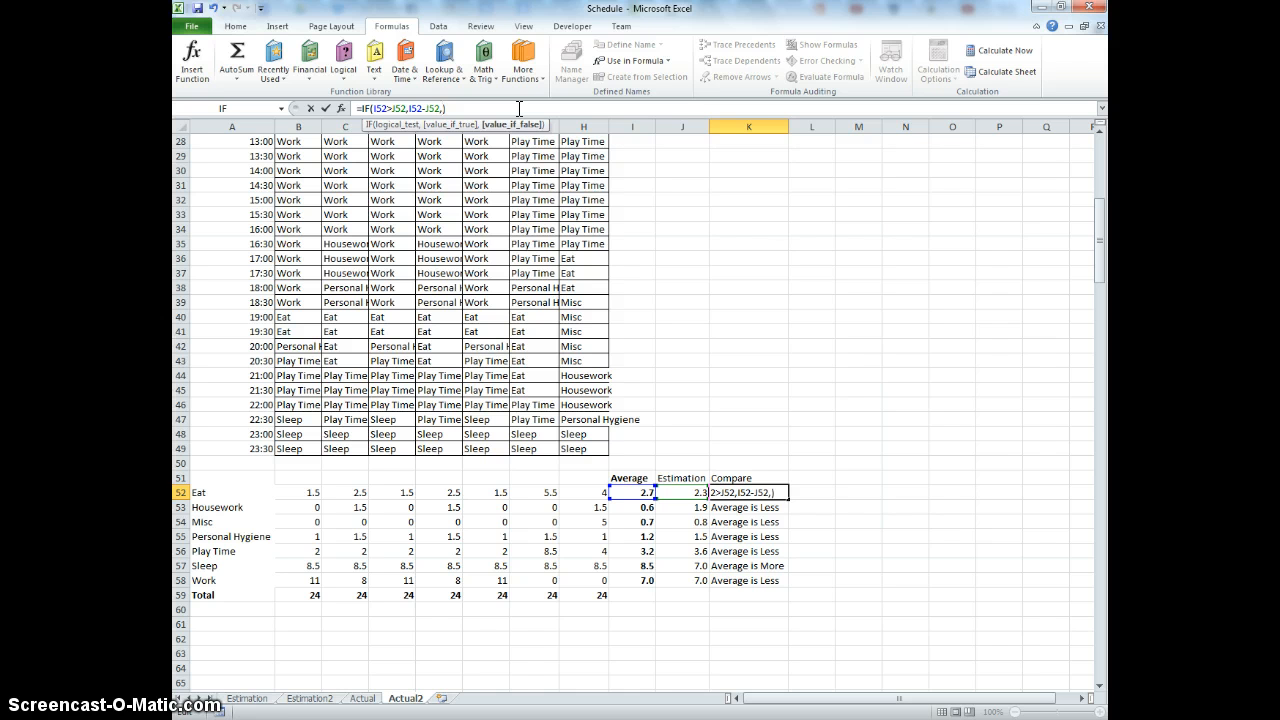
type("I52-J52")
key("Return")
left_click(767, 492)
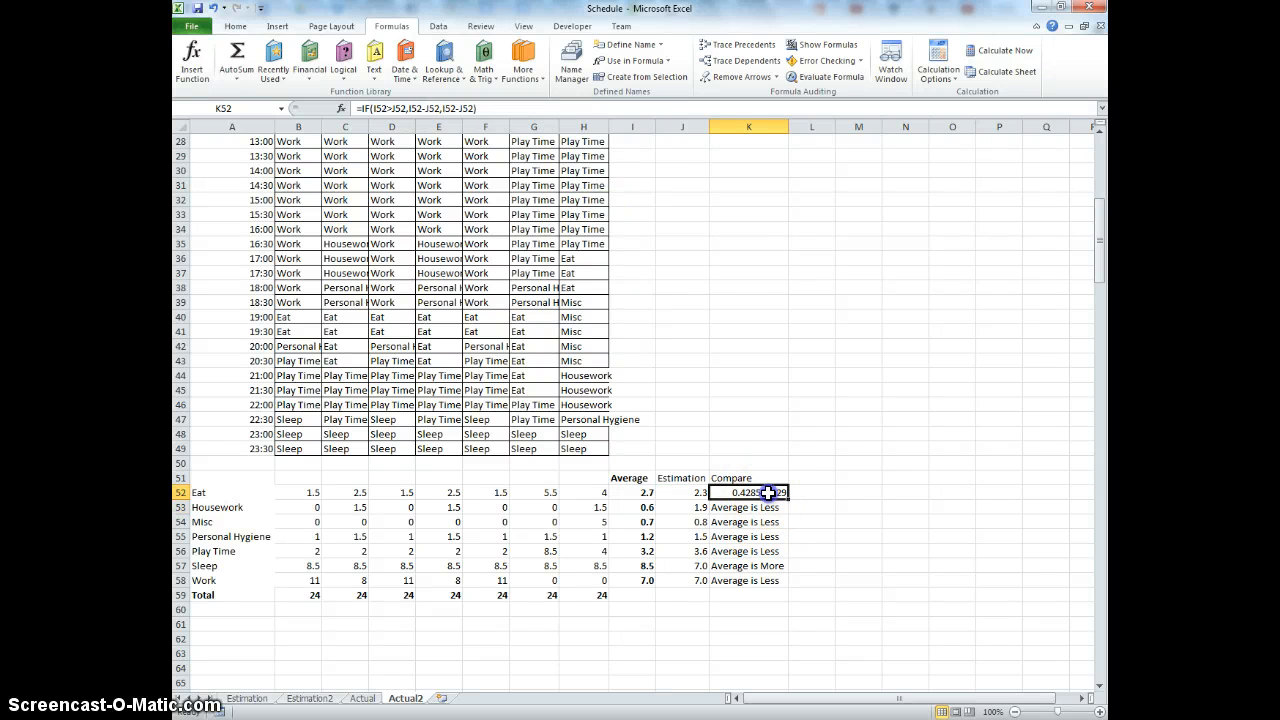
left_click_drag(790, 497, 786, 583)
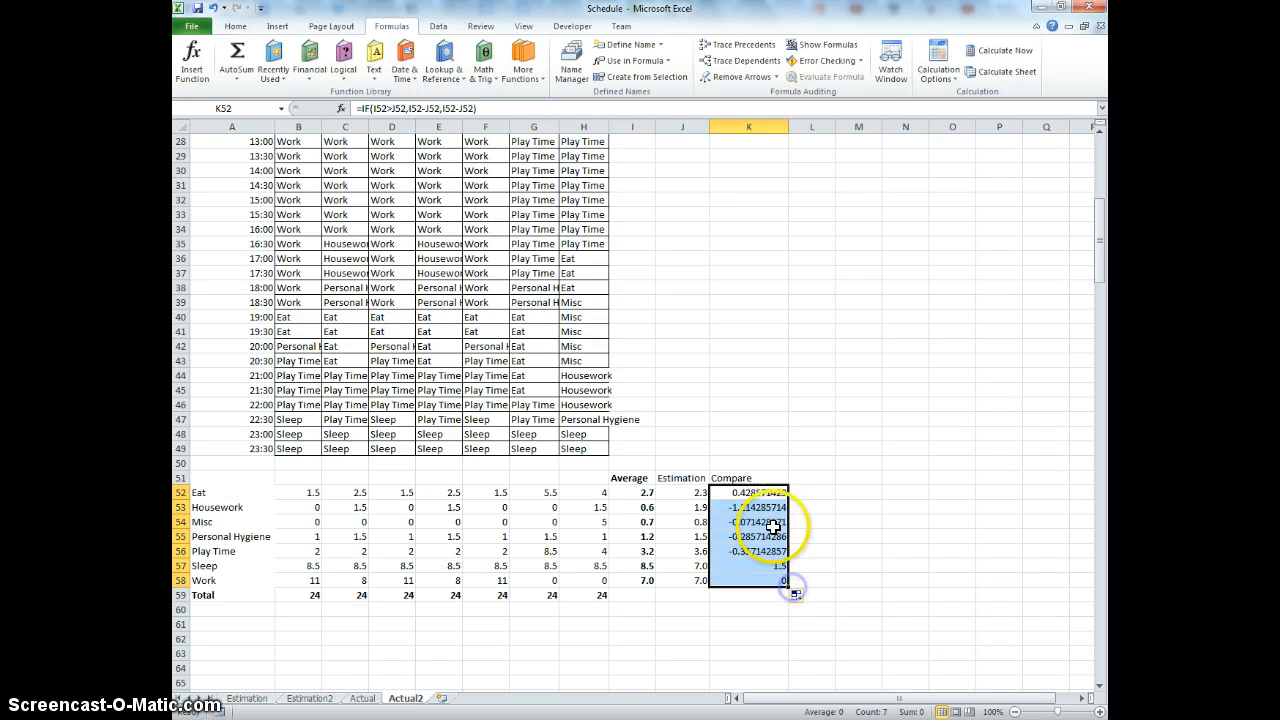
Reduce the Compare values in K52:K58 to two decimal places
left_click(235, 26)
left_click(718, 74)
left_click(718, 74)
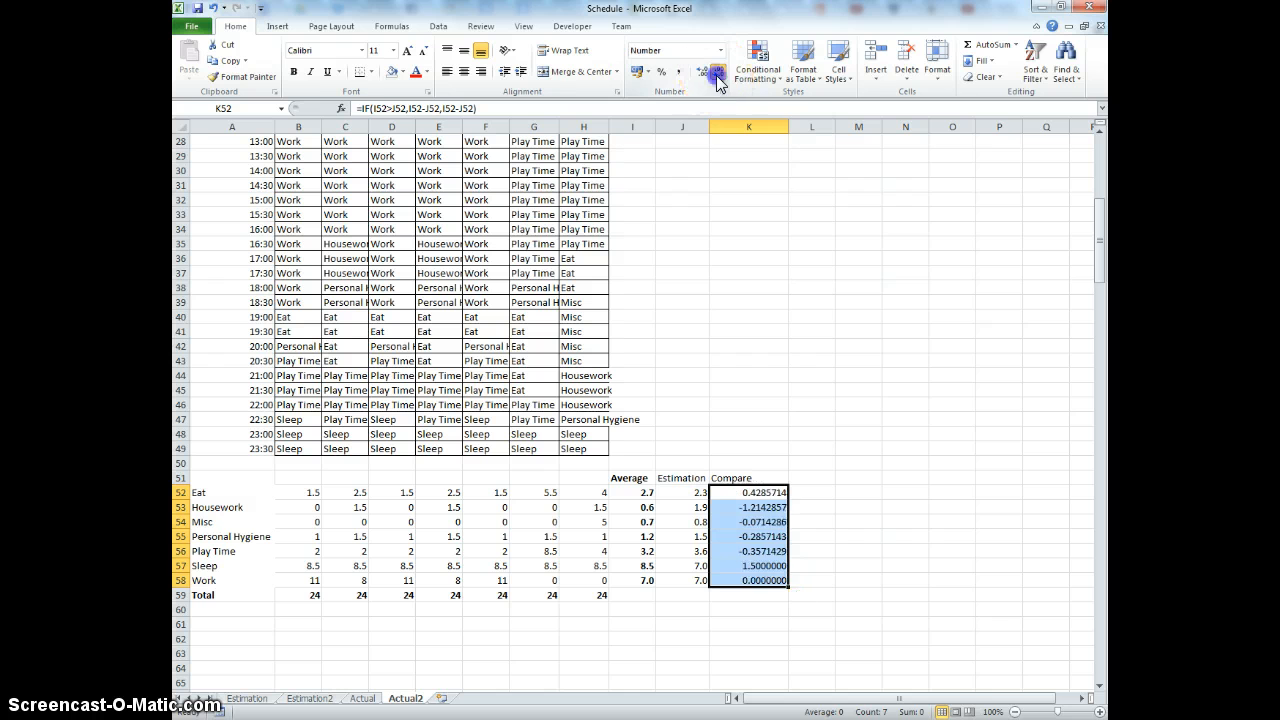
left_click(718, 74)
left_click(718, 74)
left_click(718, 74)
left_click(718, 74)
left_click(718, 74)
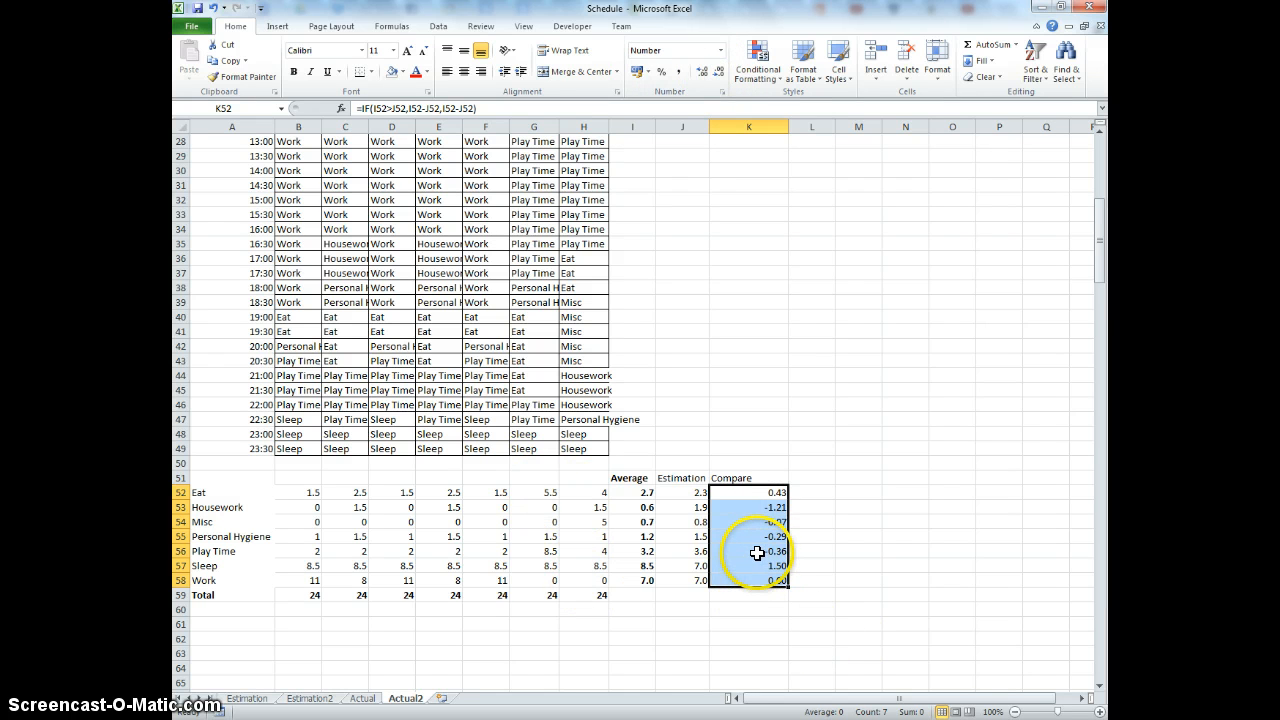
Create a conditional formatting rule for the Compare values in K52:K58 that targets only cells with a value greater than 0
left_click_drag(757, 553, 758, 507)
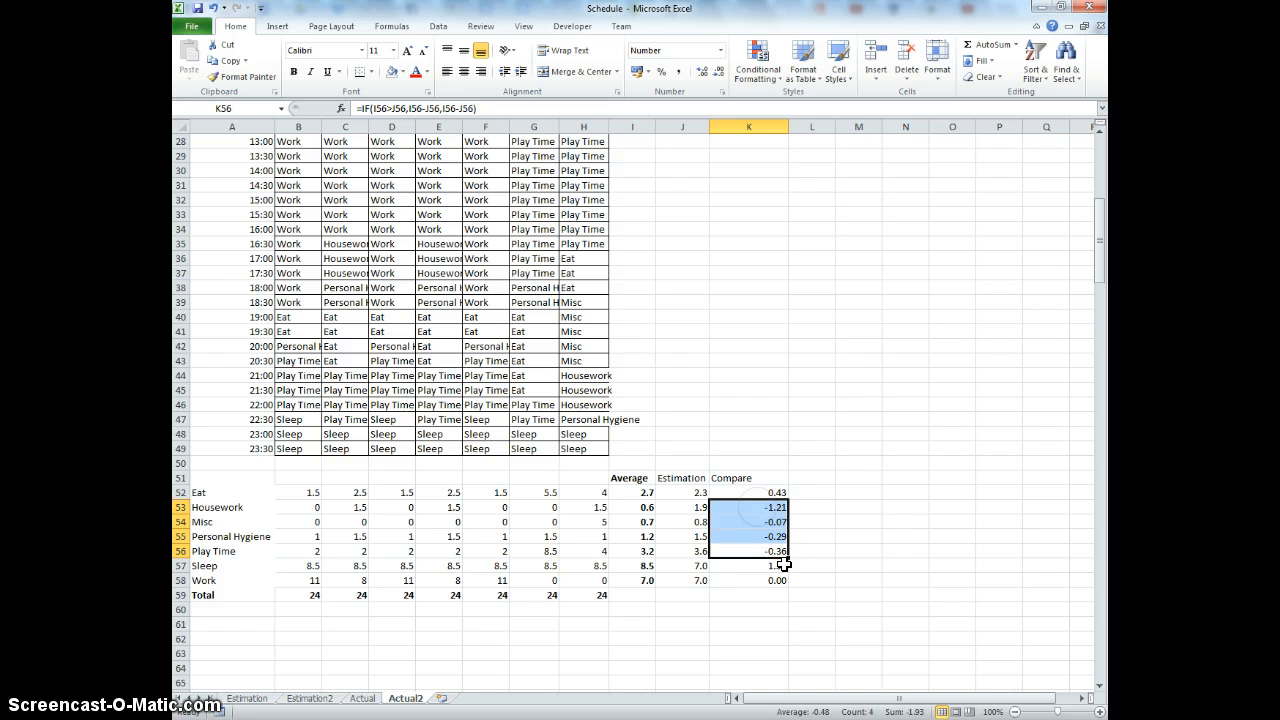
left_click(774, 508)
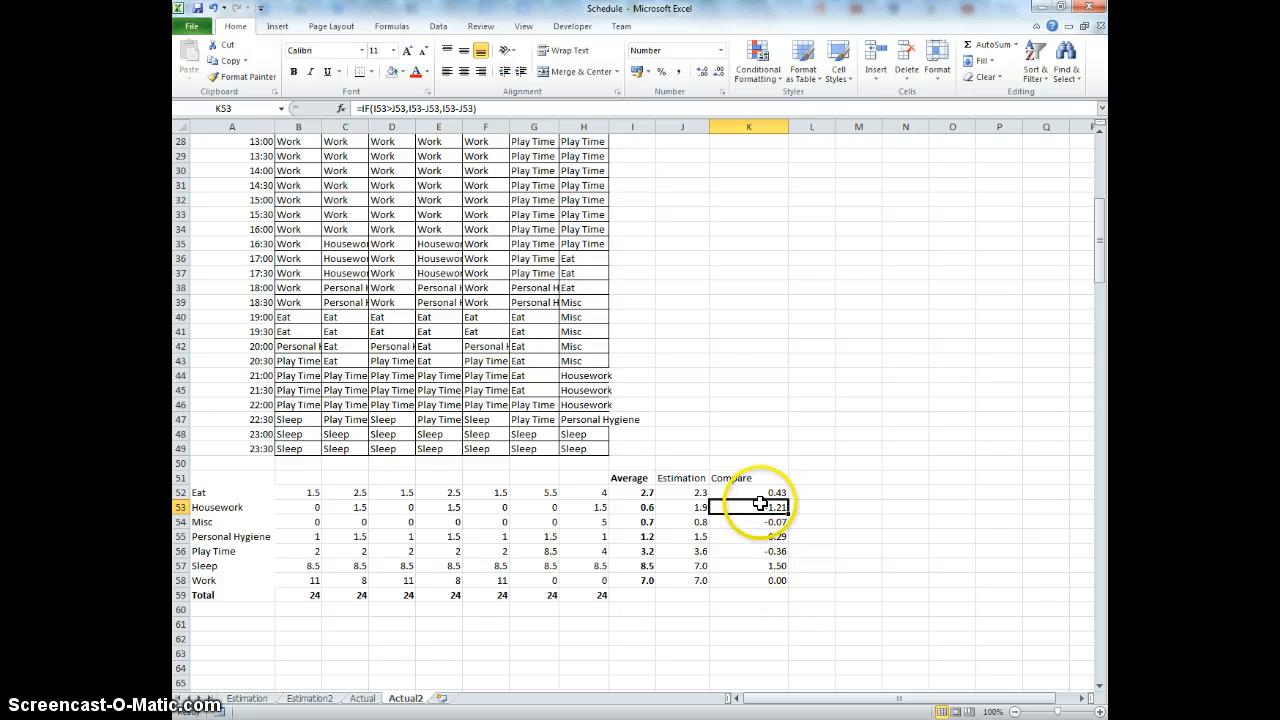
left_click_drag(757, 581, 759, 492)
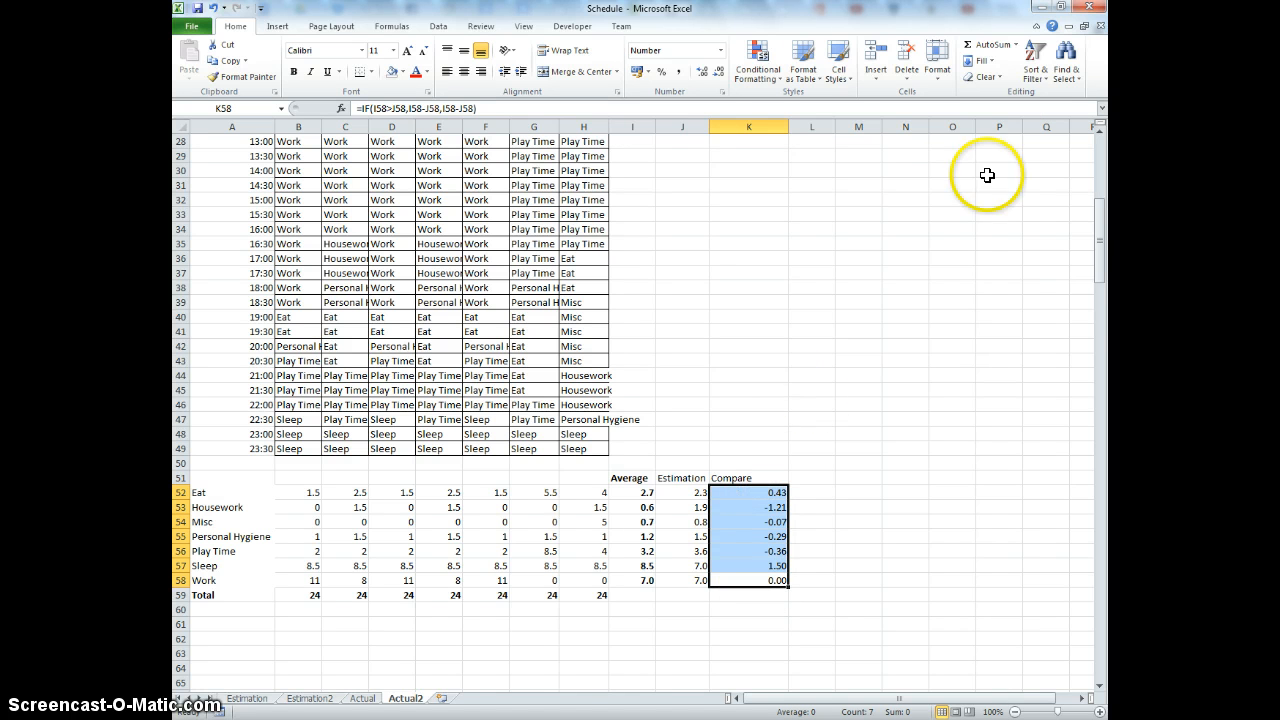
left_click(767, 78)
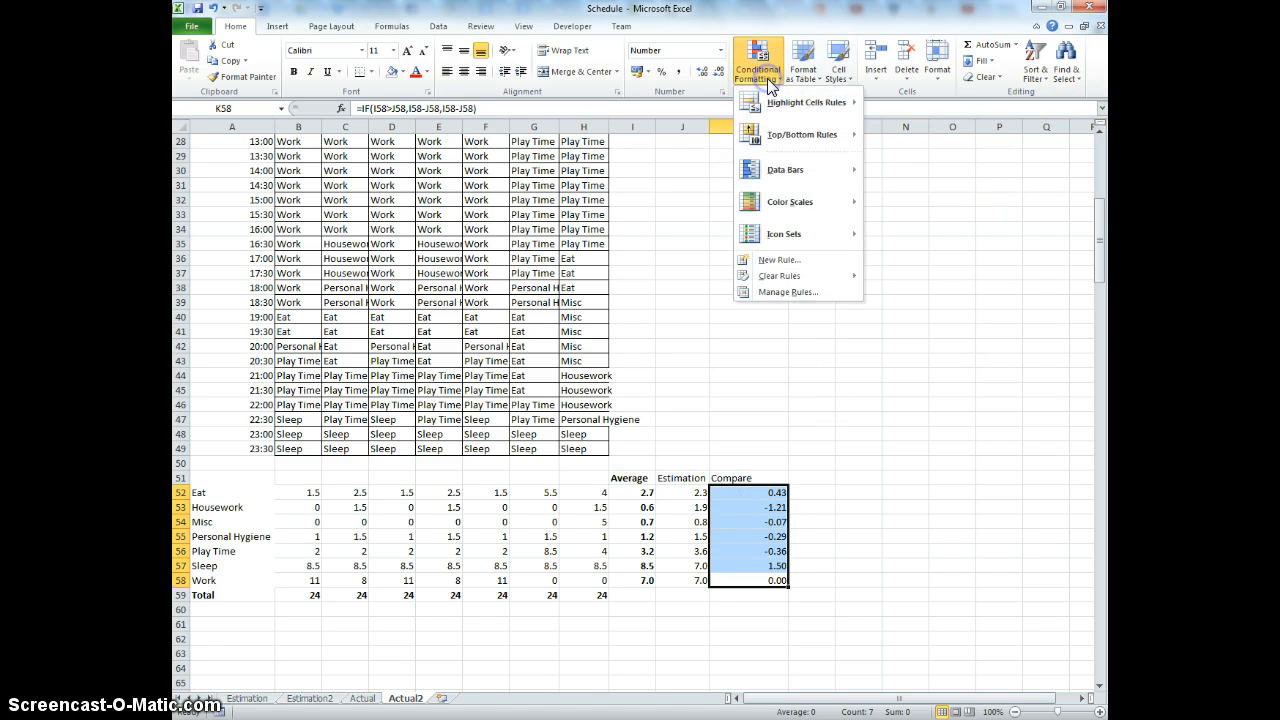
mouse_move(791, 172)
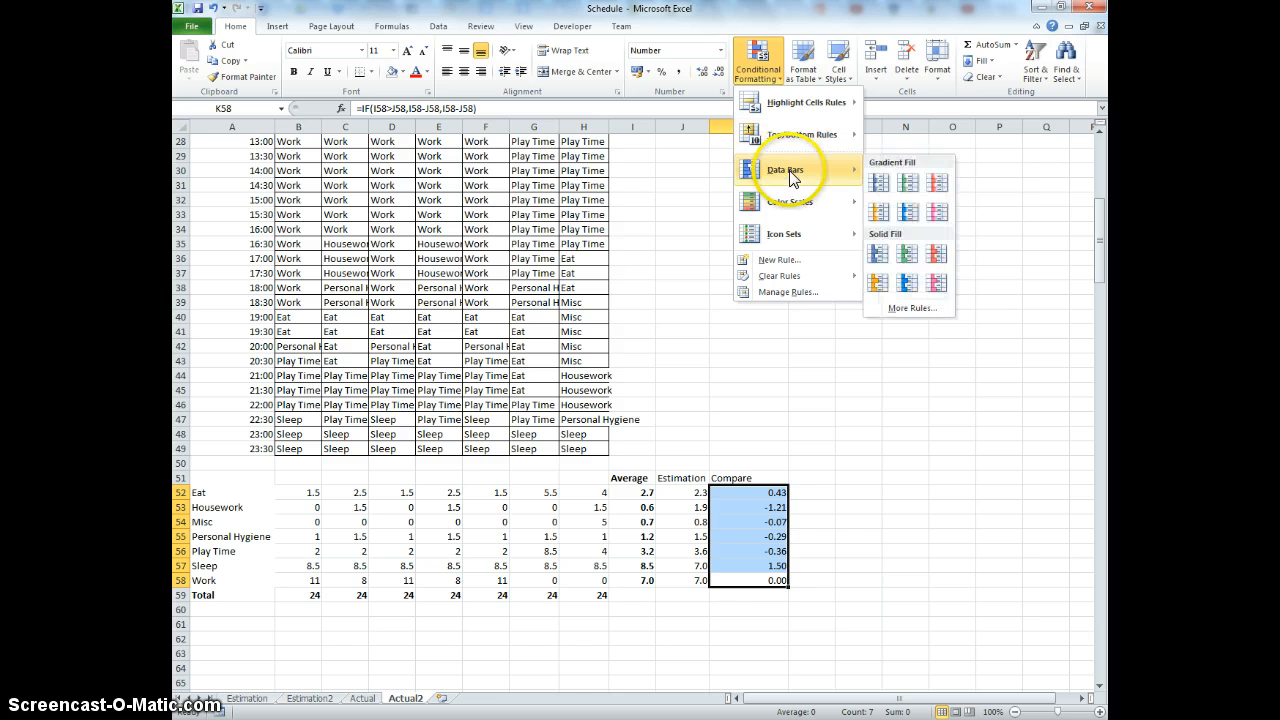
left_click(790, 260)
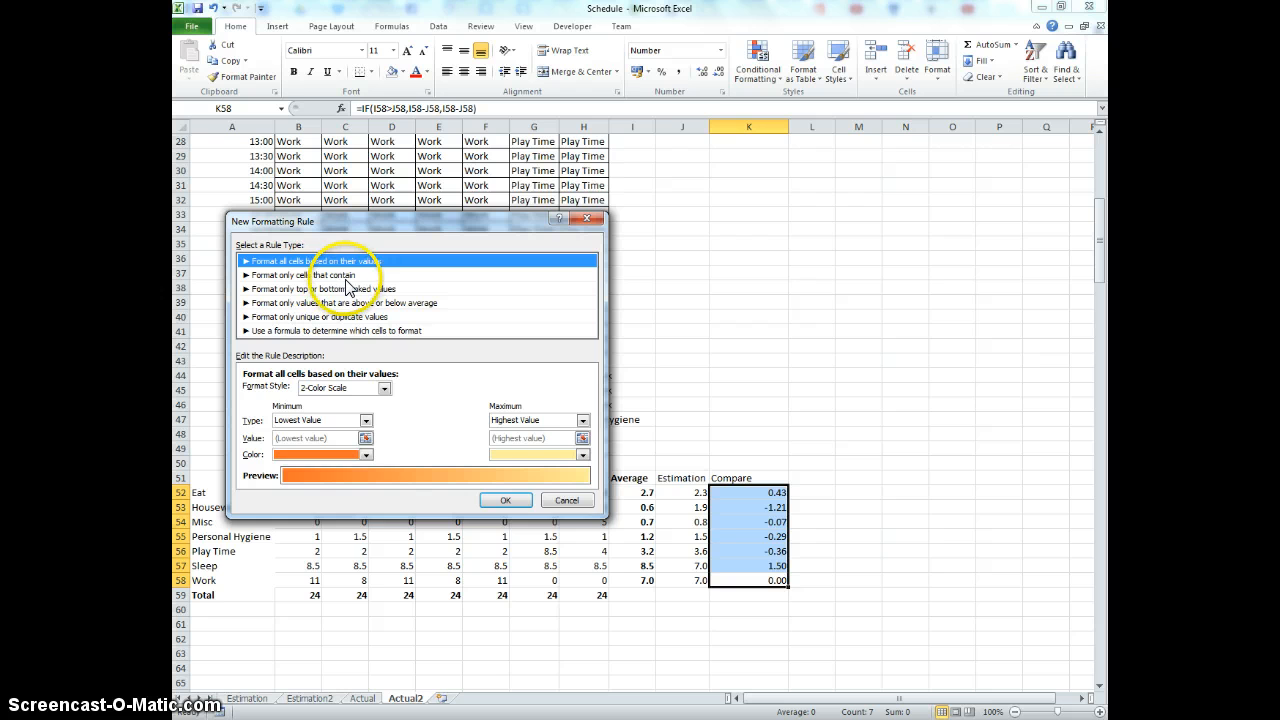
left_click(350, 275)
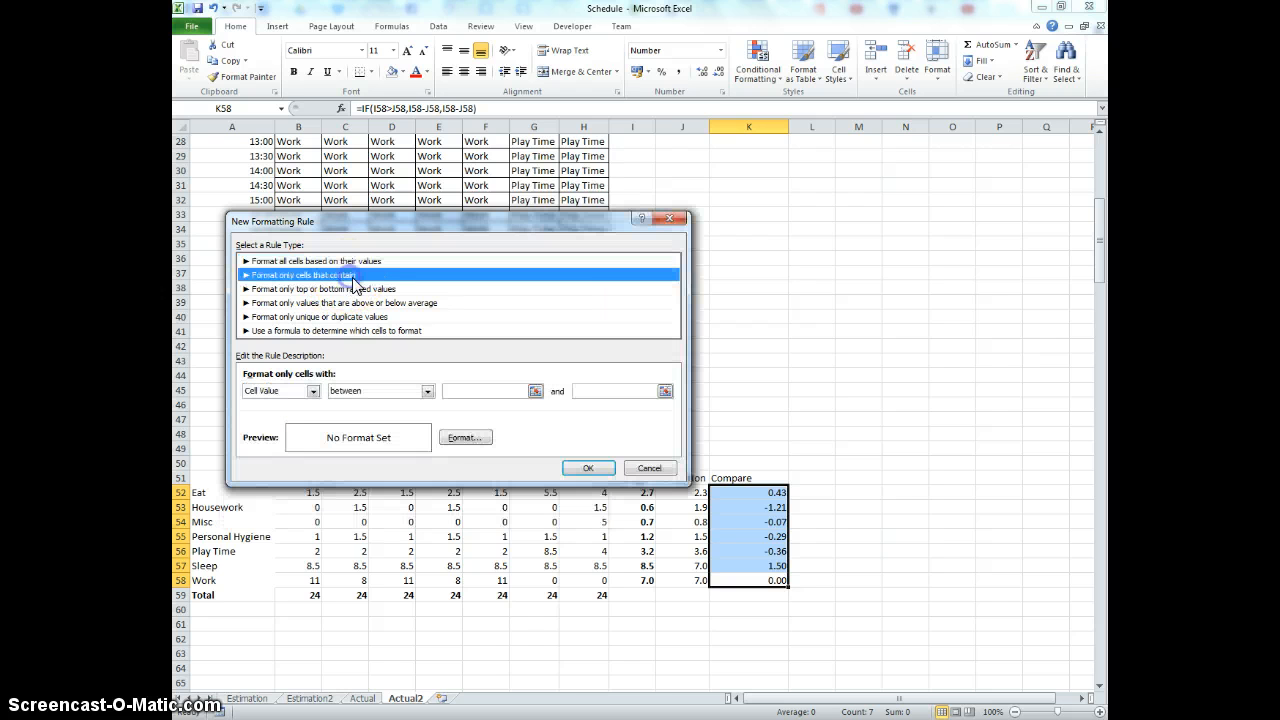
left_click(426, 391)
left_click(410, 424)
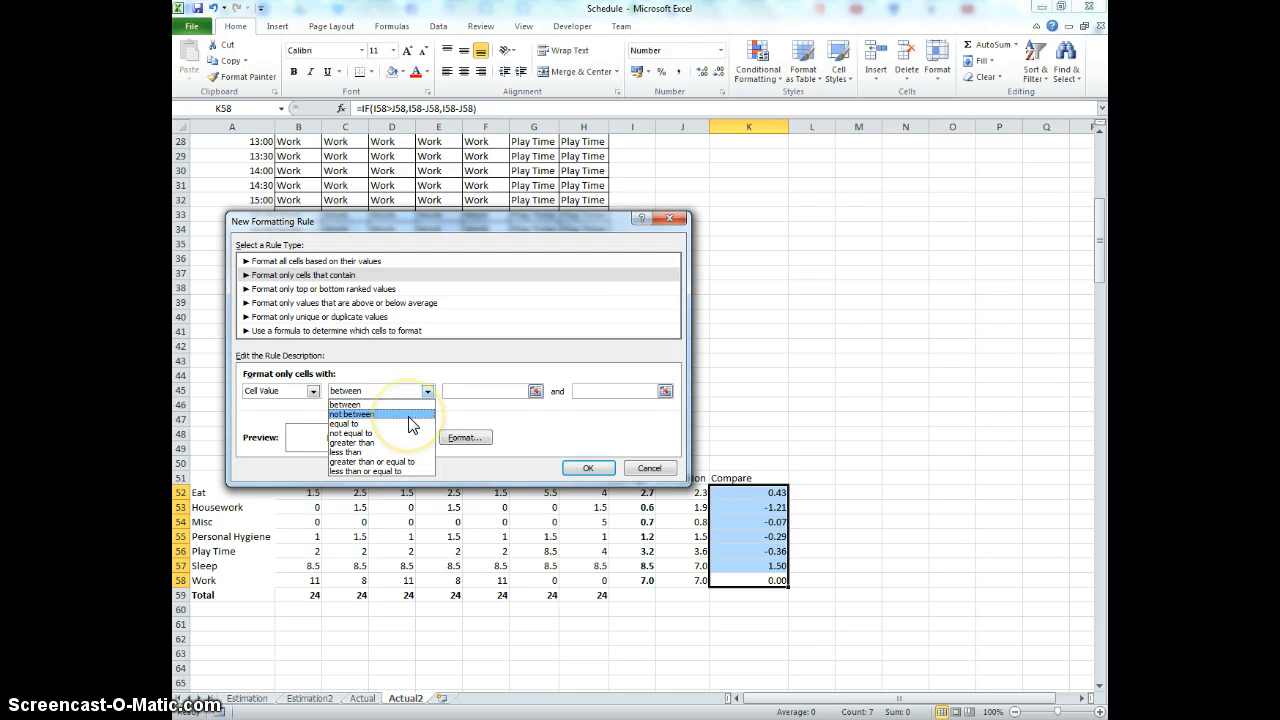
left_click(409, 442)
left_click(473, 390)
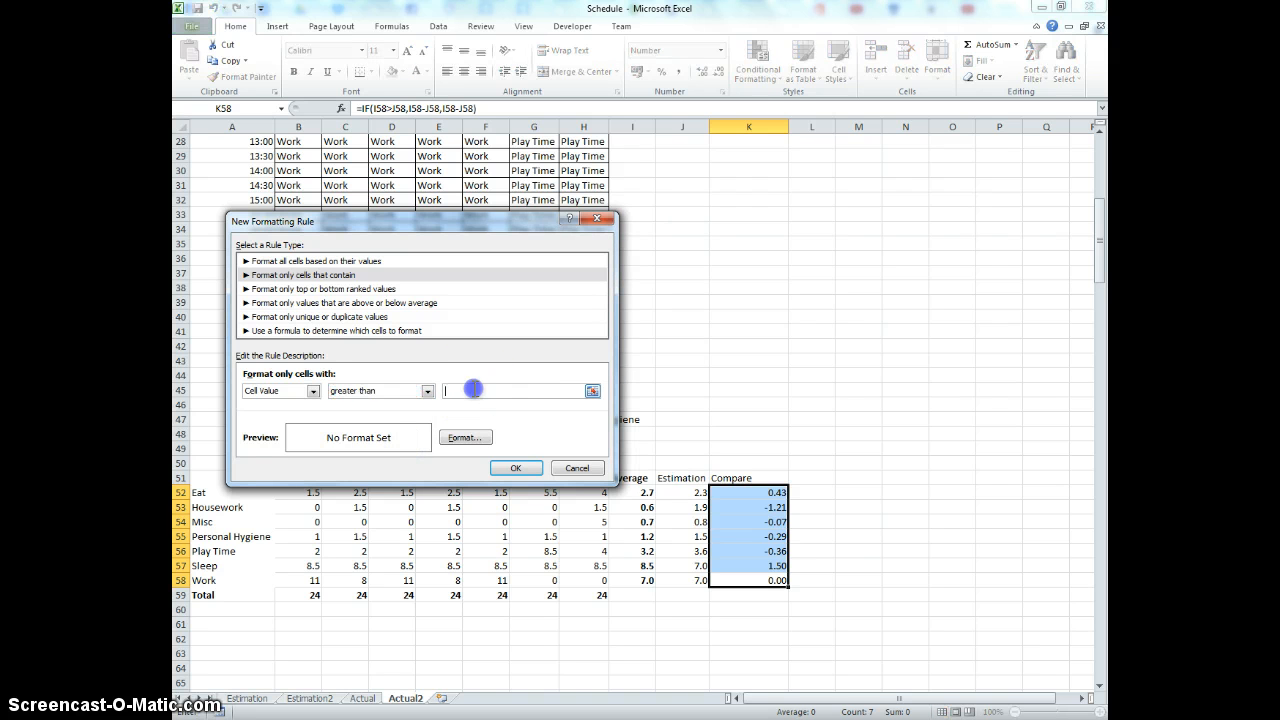
Give the greater-than rule a light blue fill and apply it to K52:K58
left_click(447, 438)
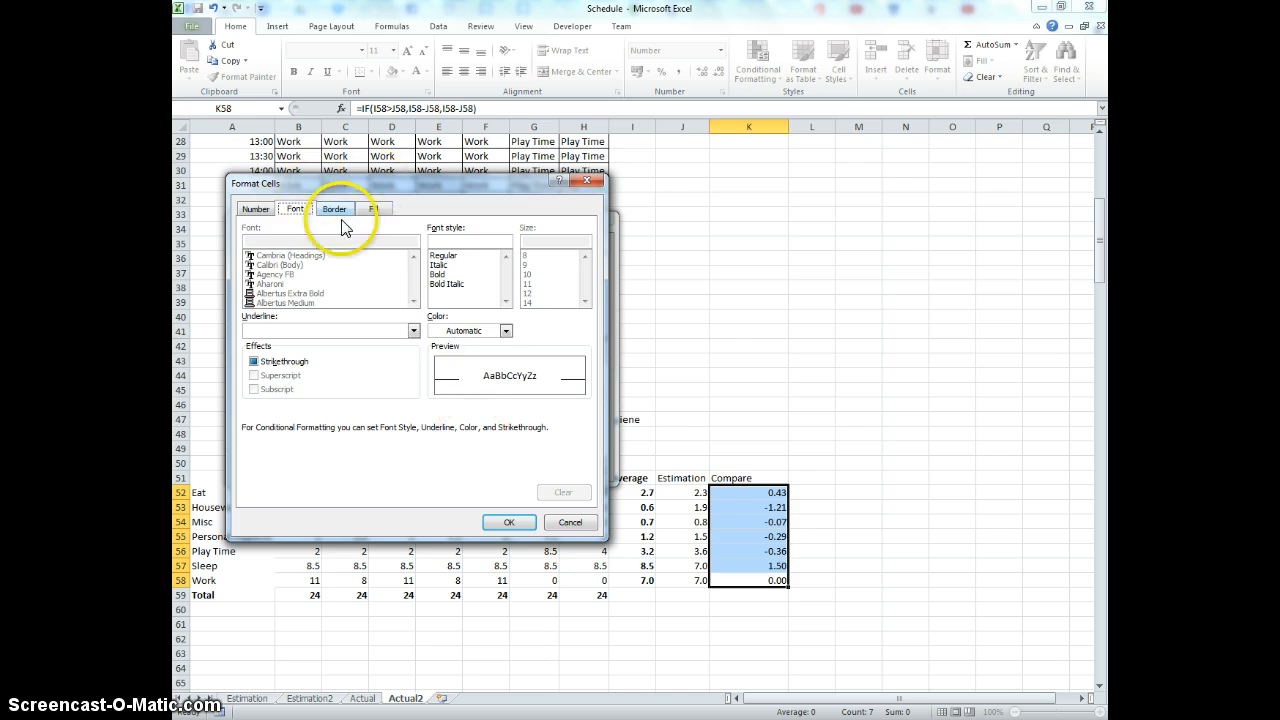
left_click(371, 208)
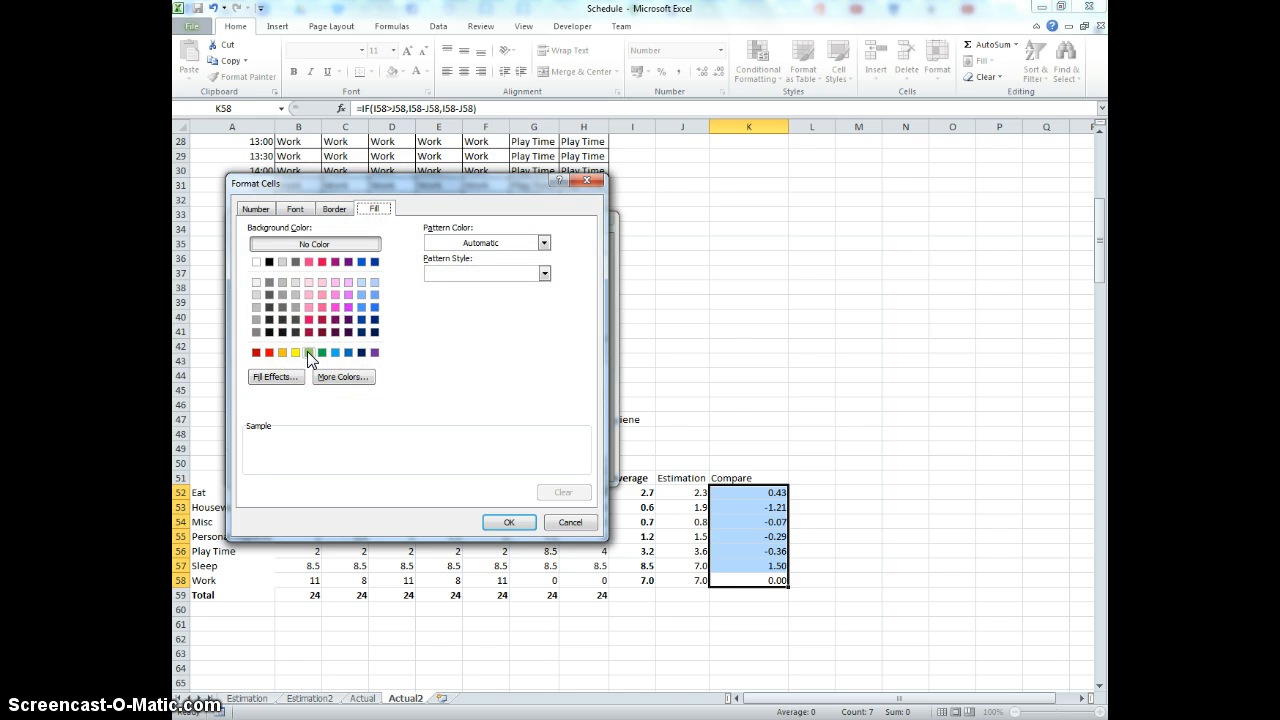
left_click(361, 282)
left_click(509, 522)
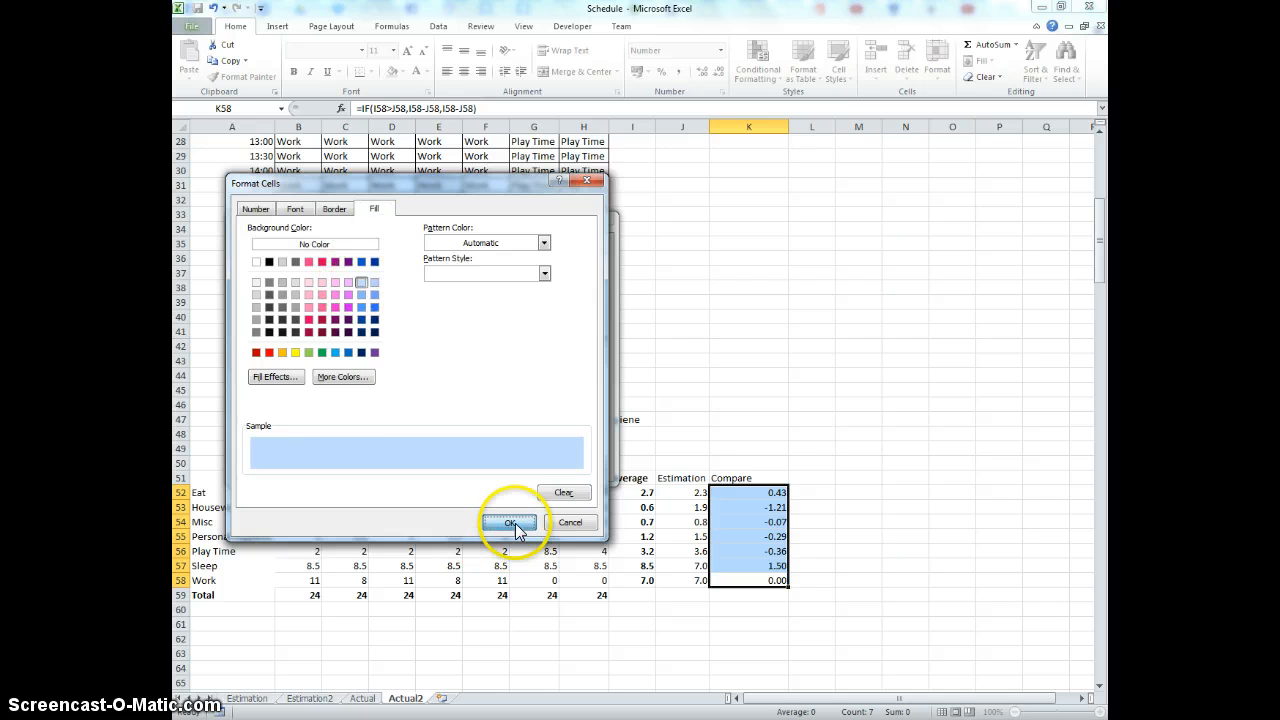
left_click(500, 463)
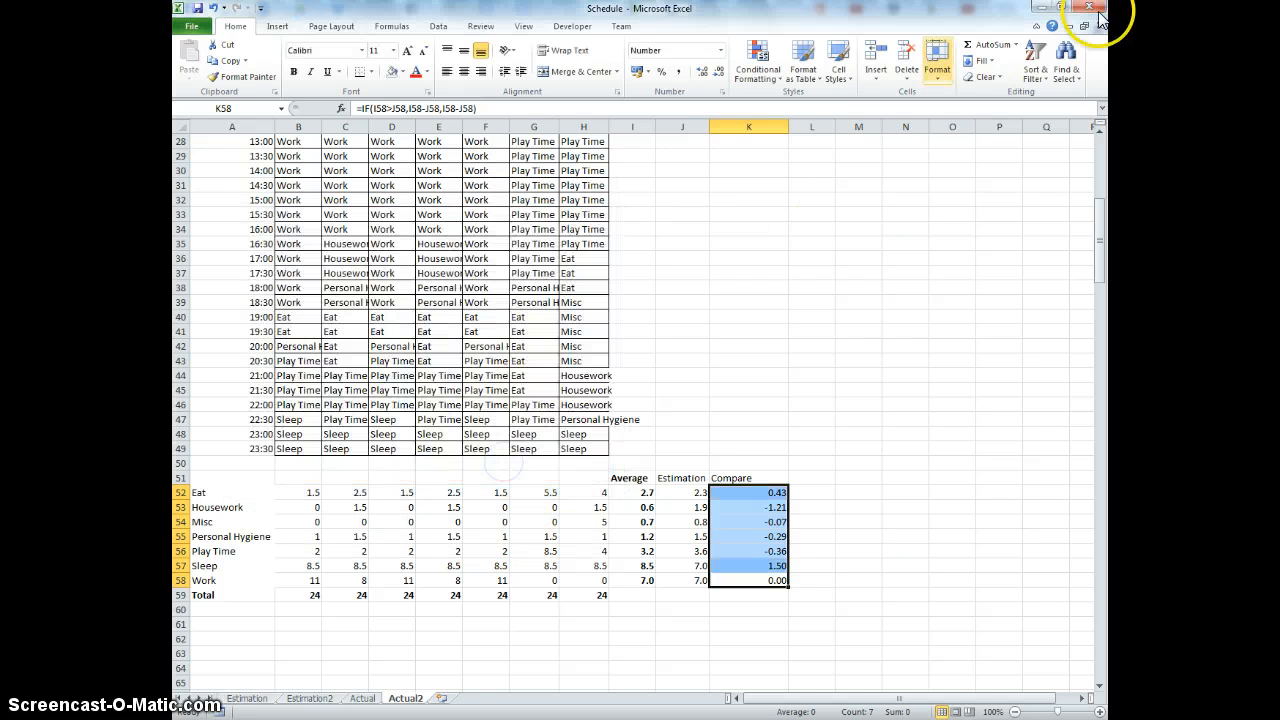
Add a second conditional formatting rule for K52:K58 that targets only cells with a value less than 0
left_click(760, 68)
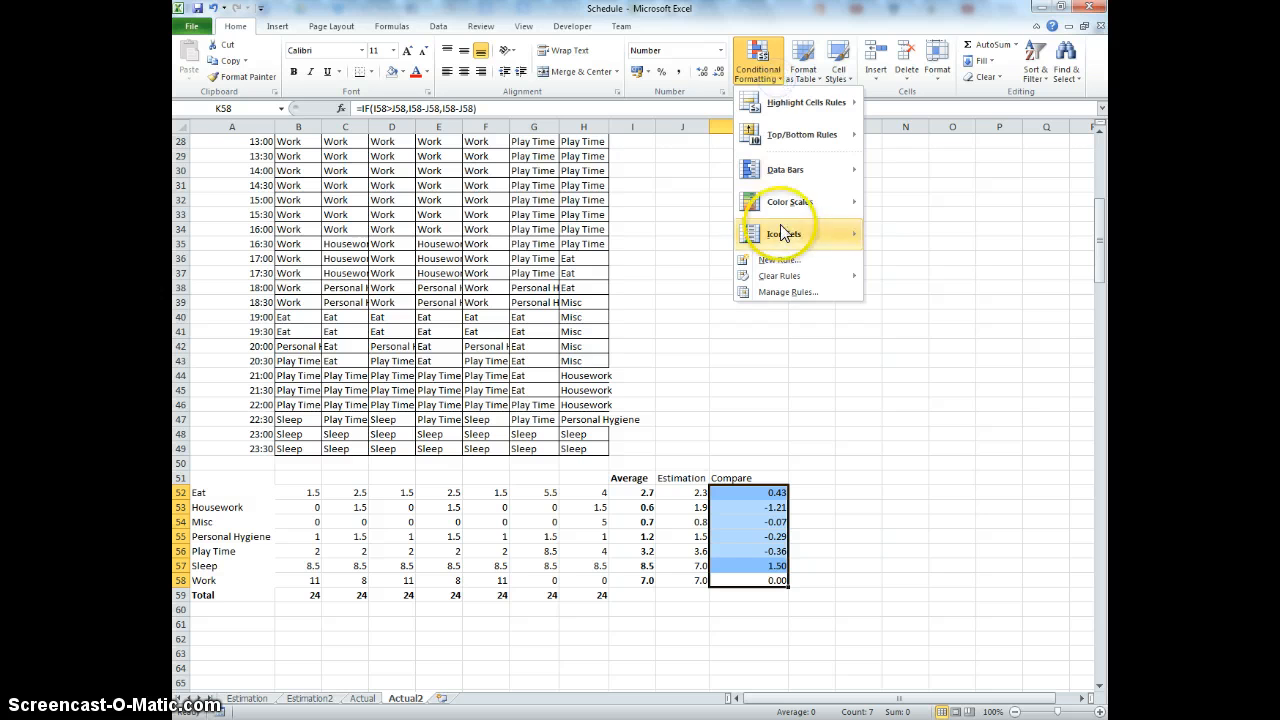
left_click(779, 259)
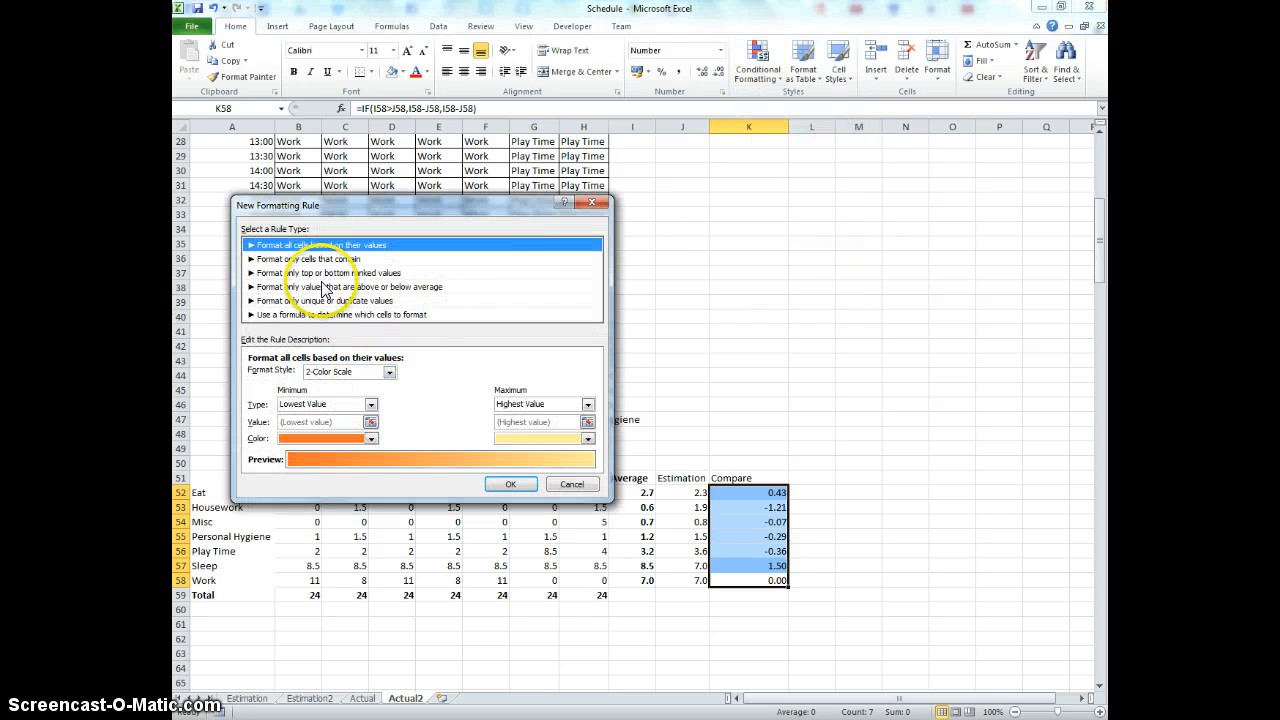
left_click(325, 258)
left_click(432, 374)
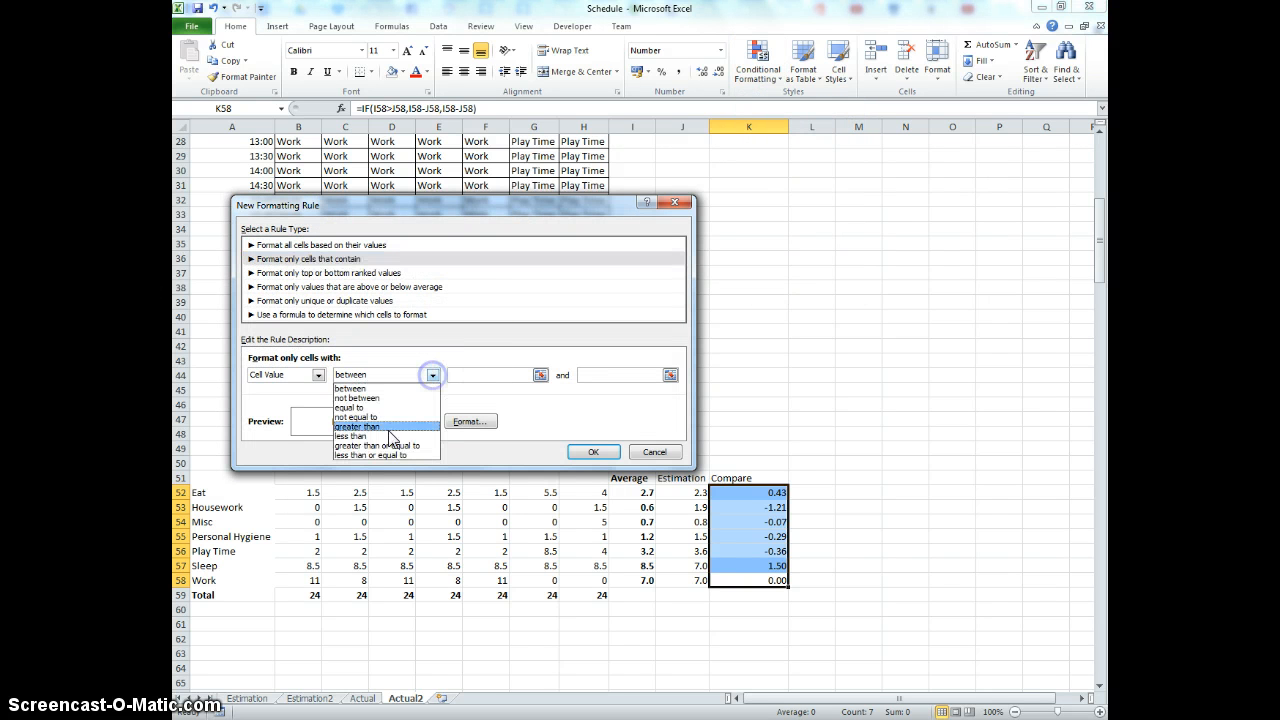
left_click(390, 436)
left_click(505, 373)
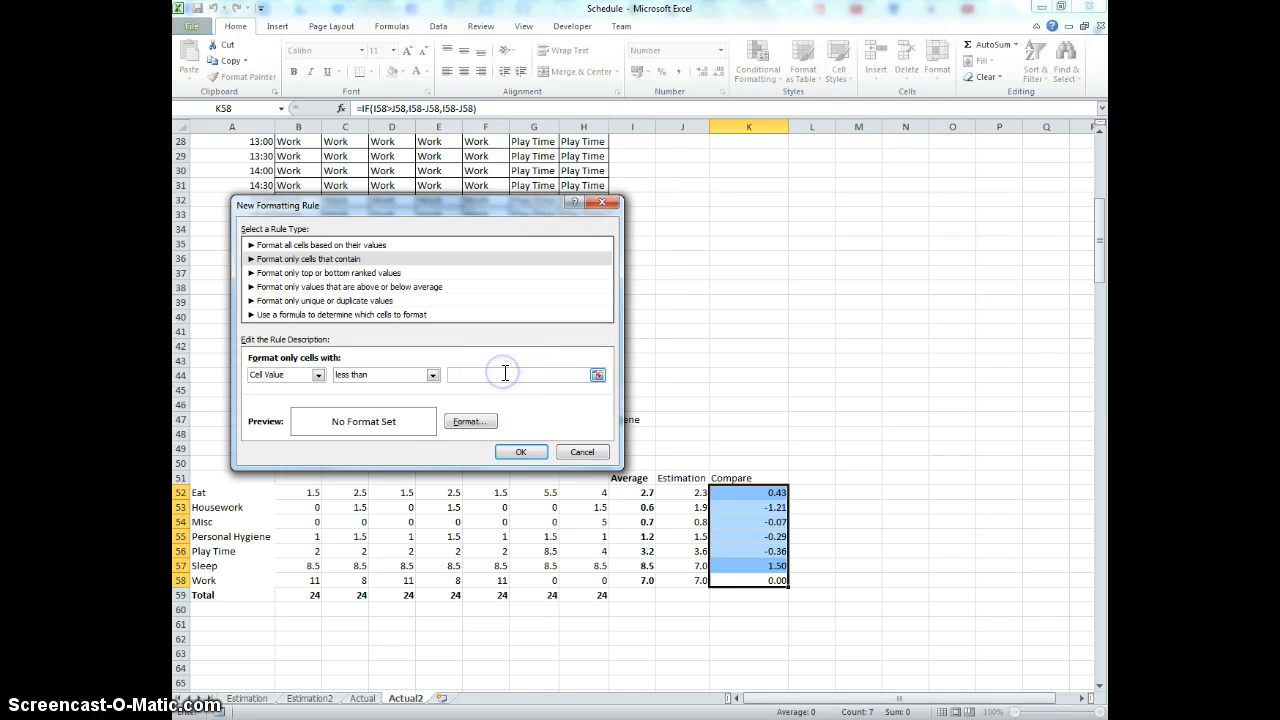
Give the less-than rule a light pink fill, apply it to K52:K58, and check the highlighted Compare cells
left_click(514, 453)
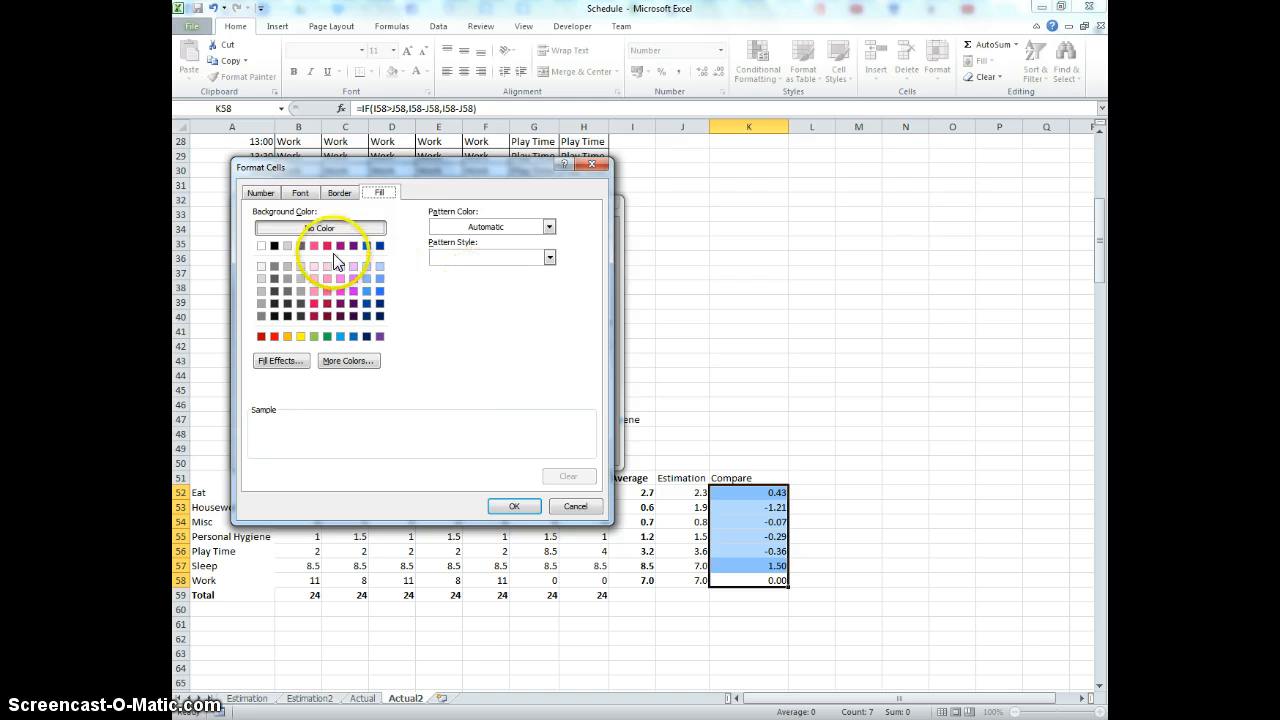
left_click(311, 267)
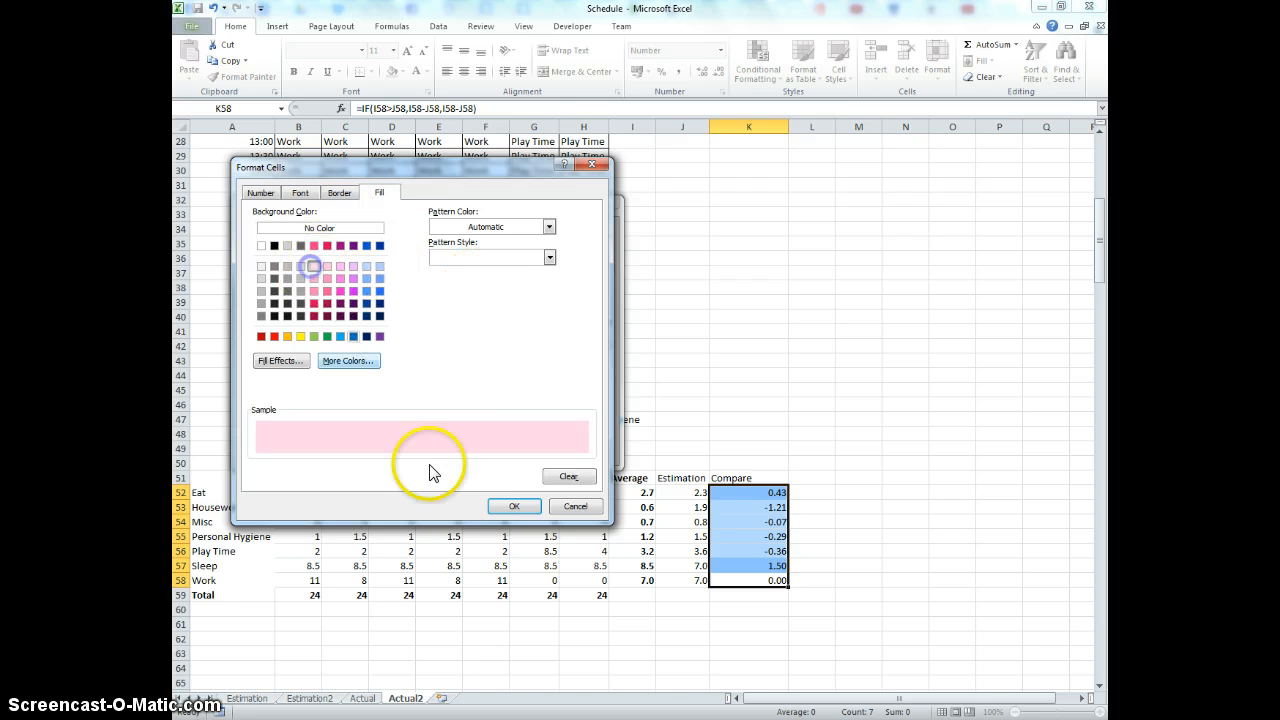
left_click(514, 506)
left_click(498, 454)
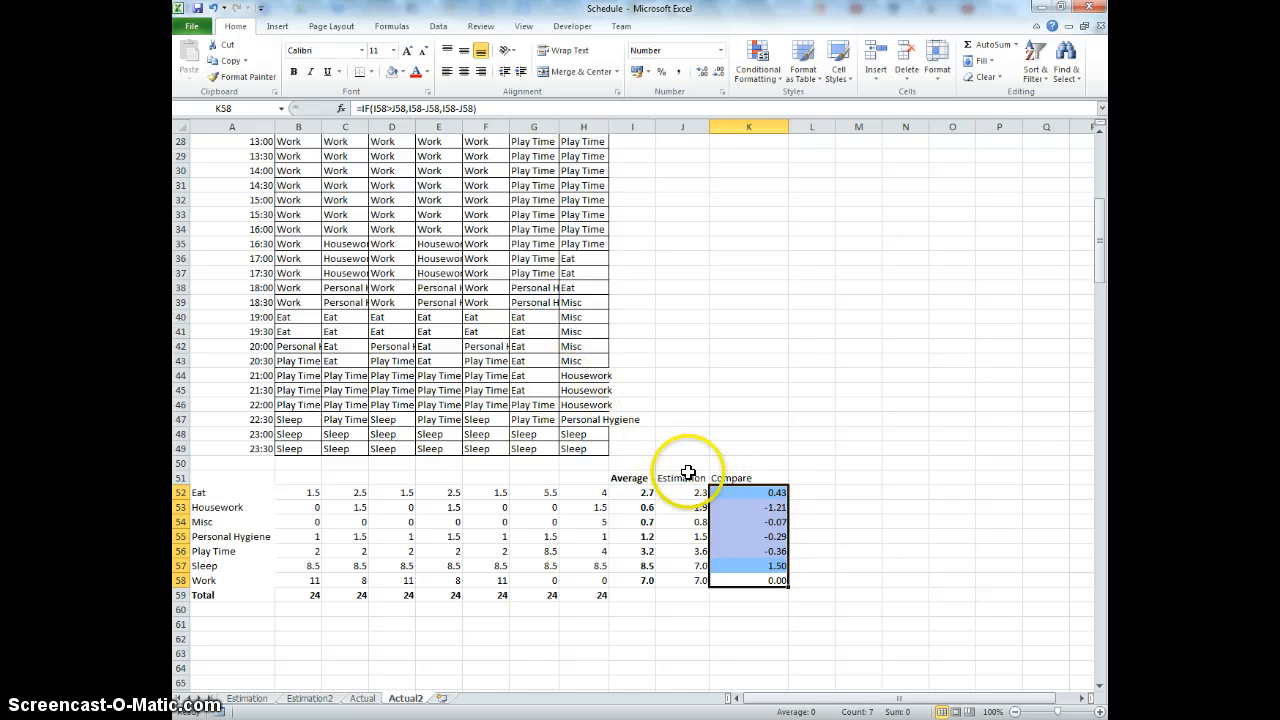
left_click(856, 594)
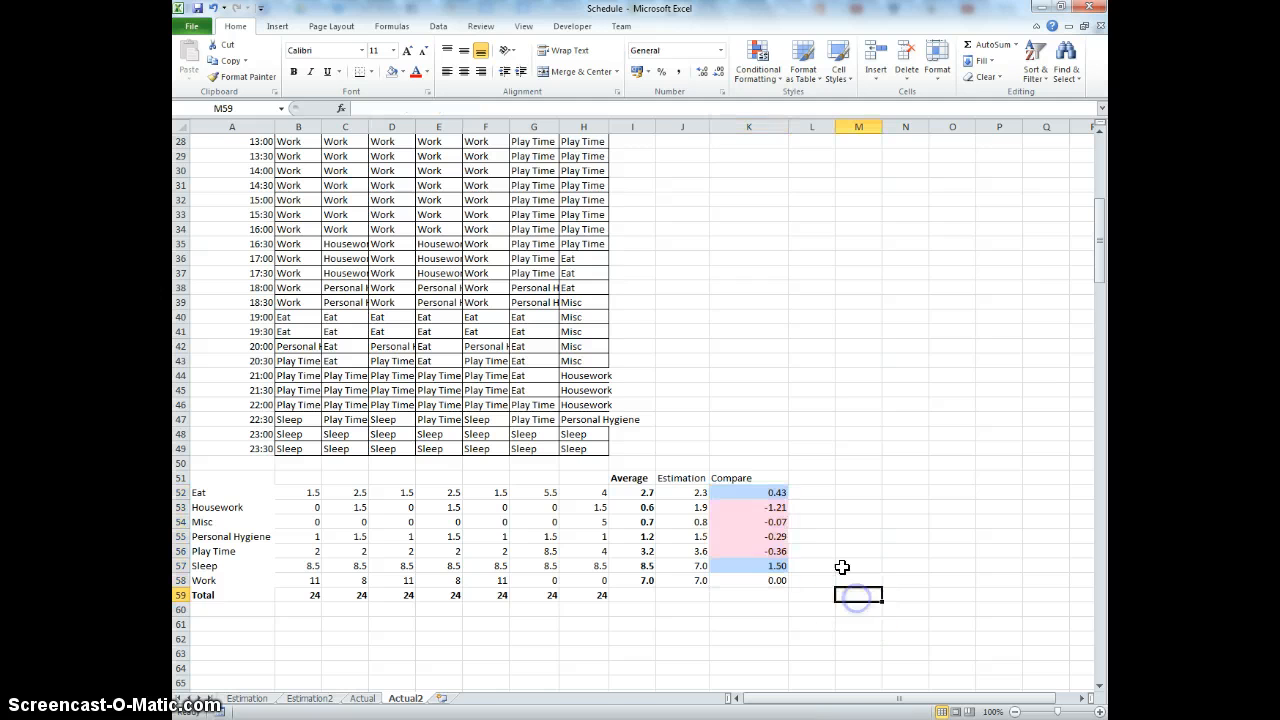
left_click_drag(754, 510, 754, 550)
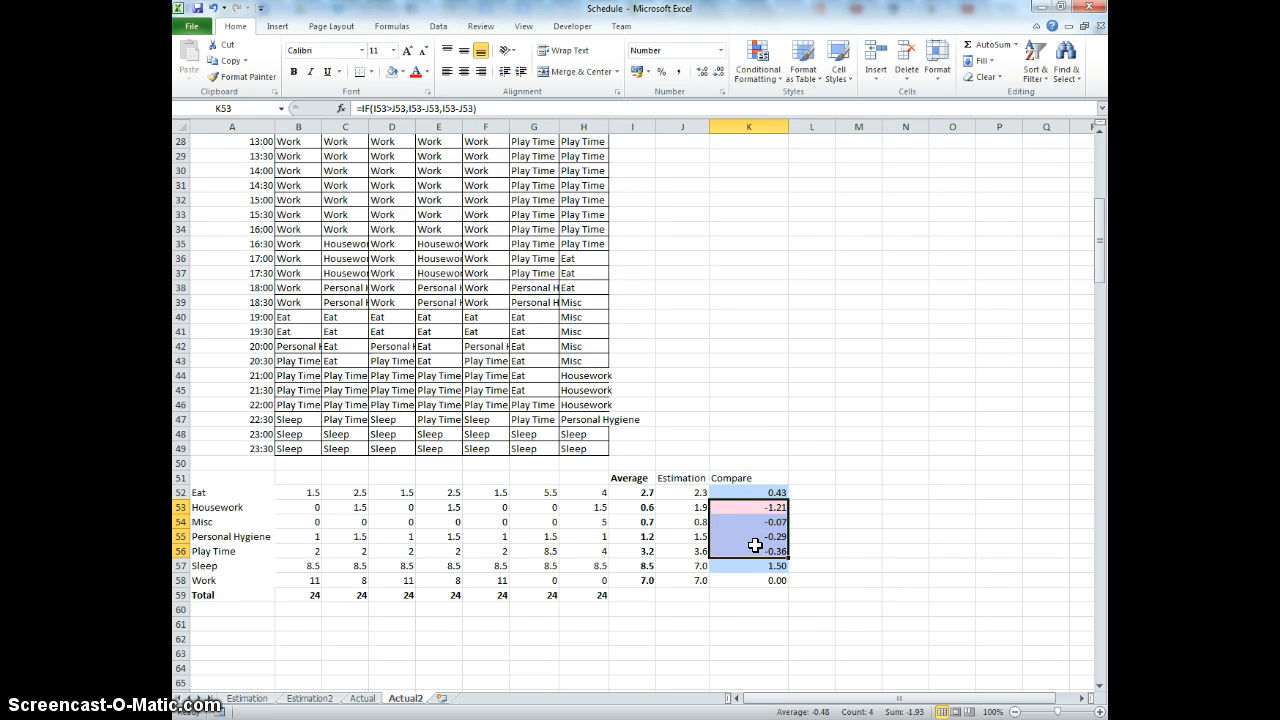
left_click(749, 566)
left_click(766, 491)
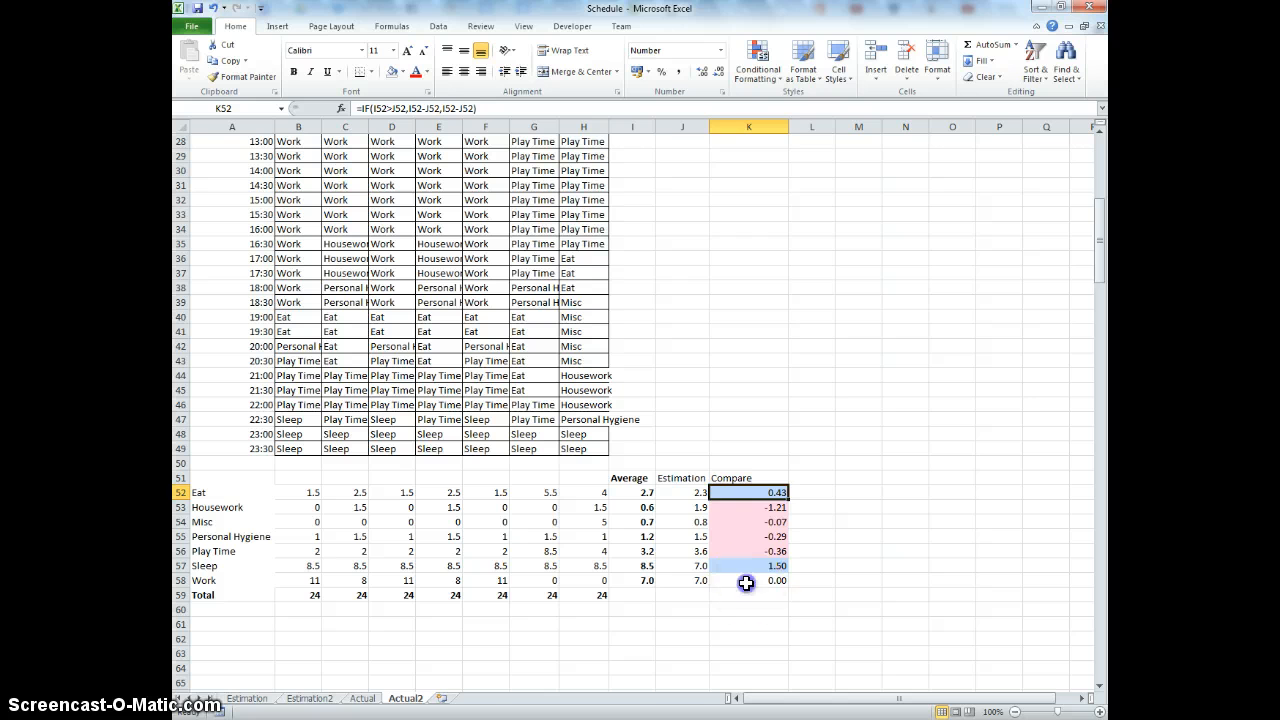
Add a conditional formatting rule for the Work row's Compare cell, K58, that targets a cell value equal to 0
left_click(746, 581)
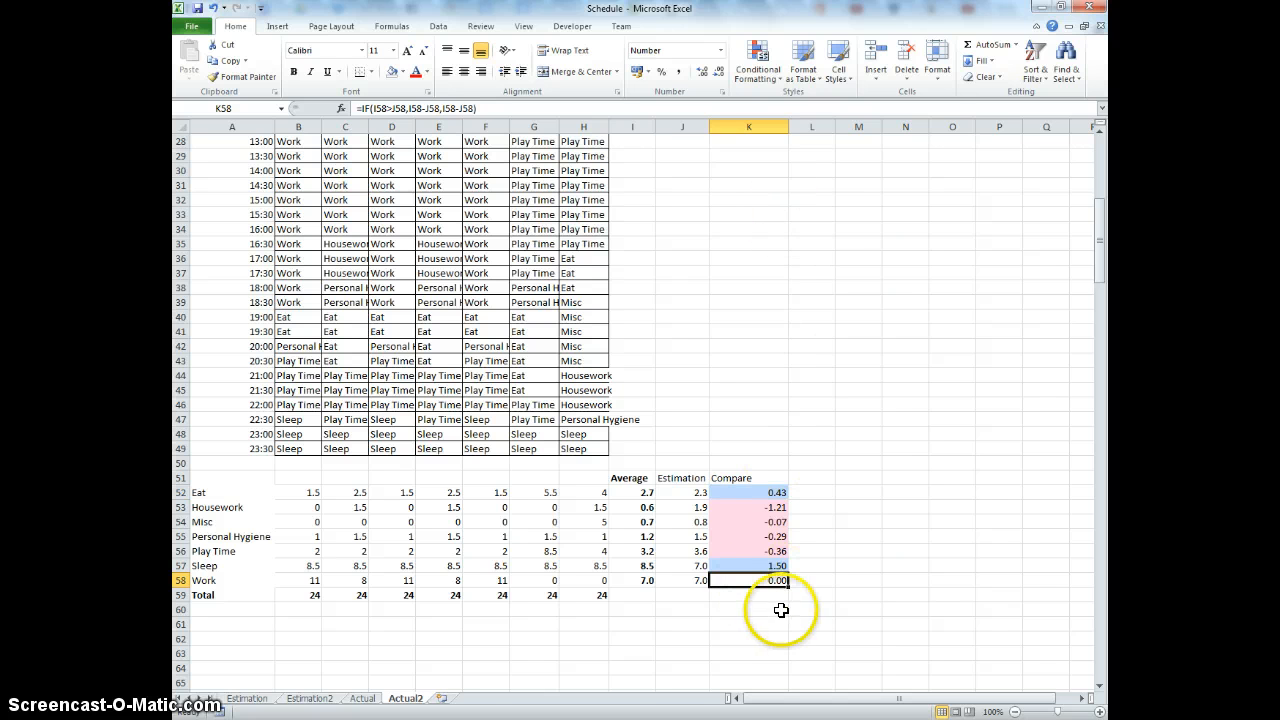
left_click(778, 81)
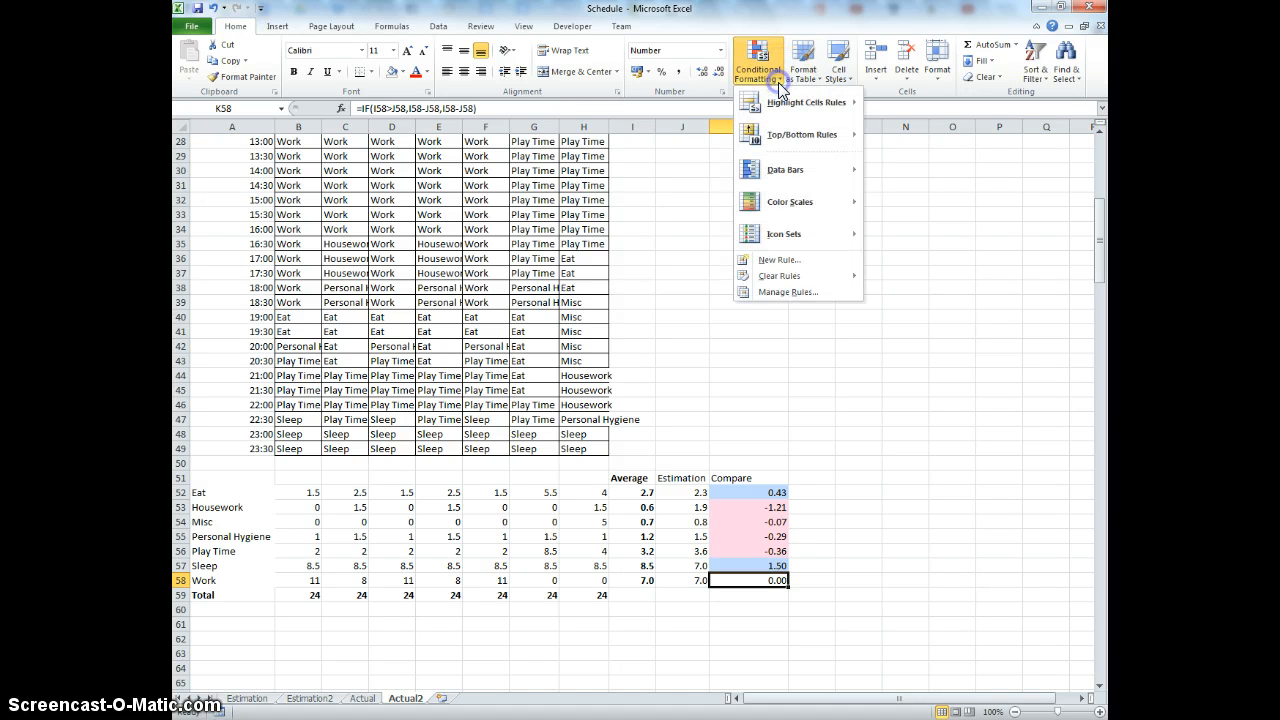
left_click(782, 260)
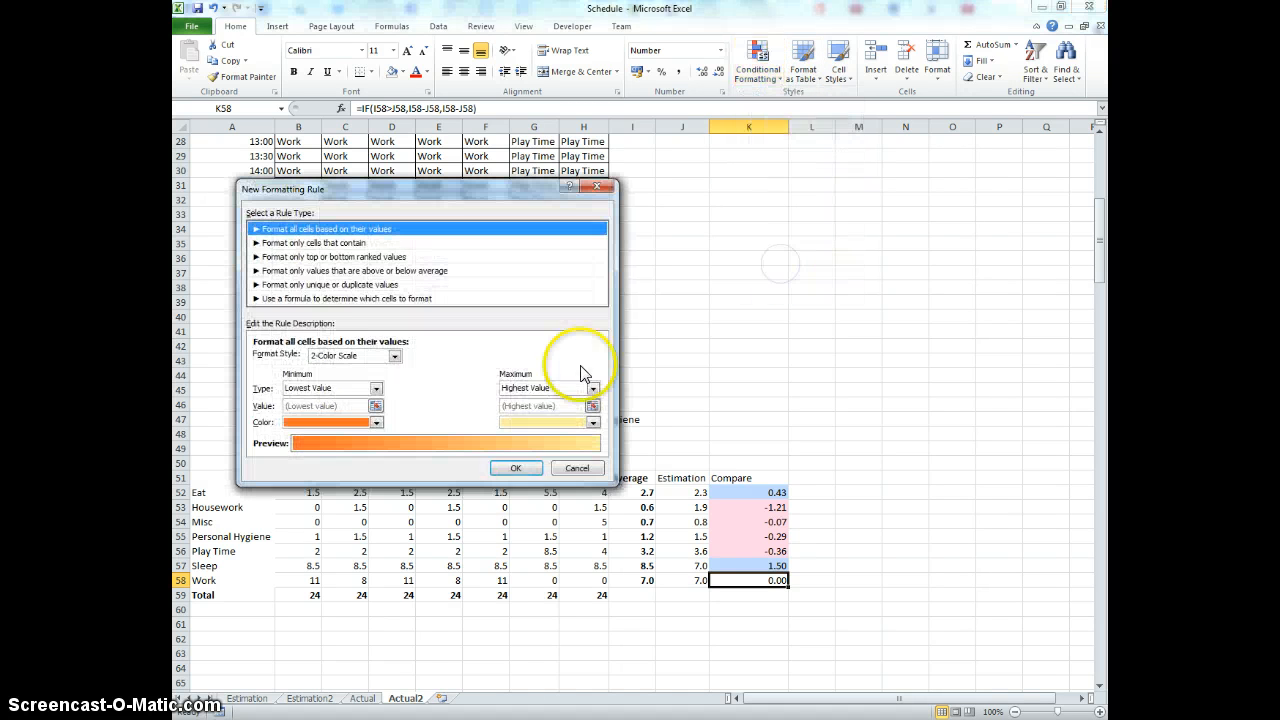
left_click(355, 243)
left_click(390, 360)
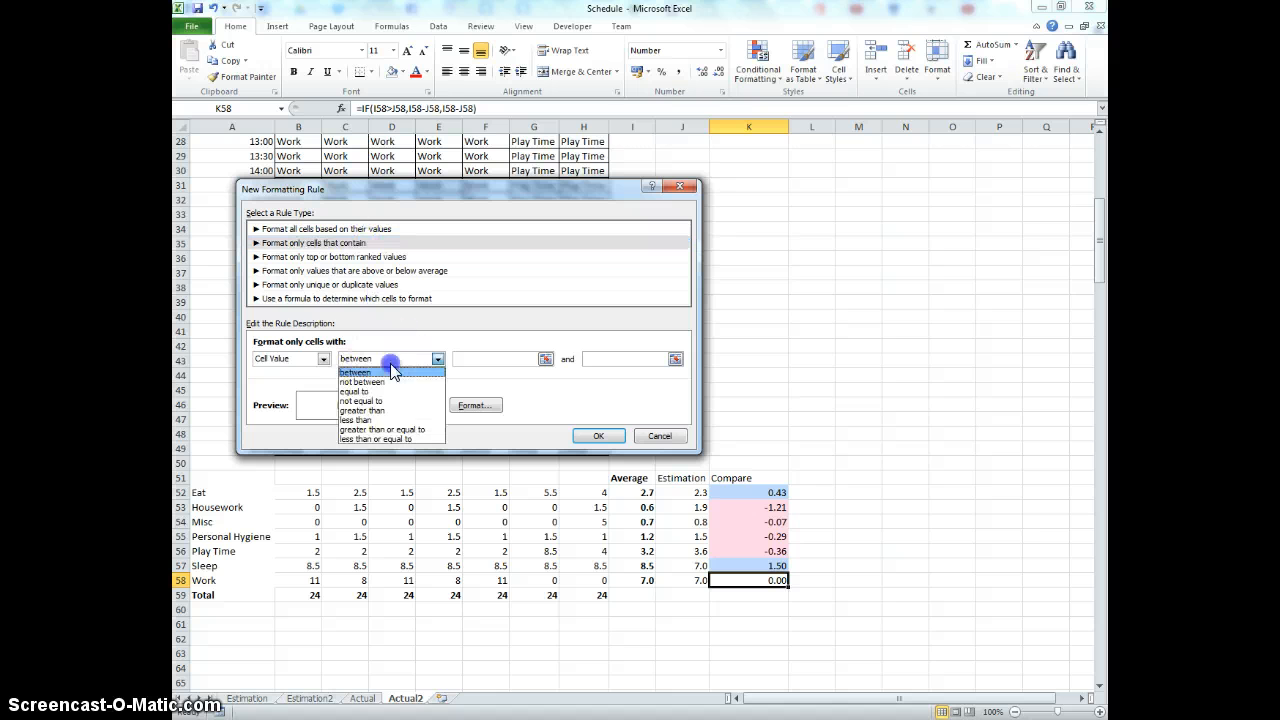
left_click(395, 391)
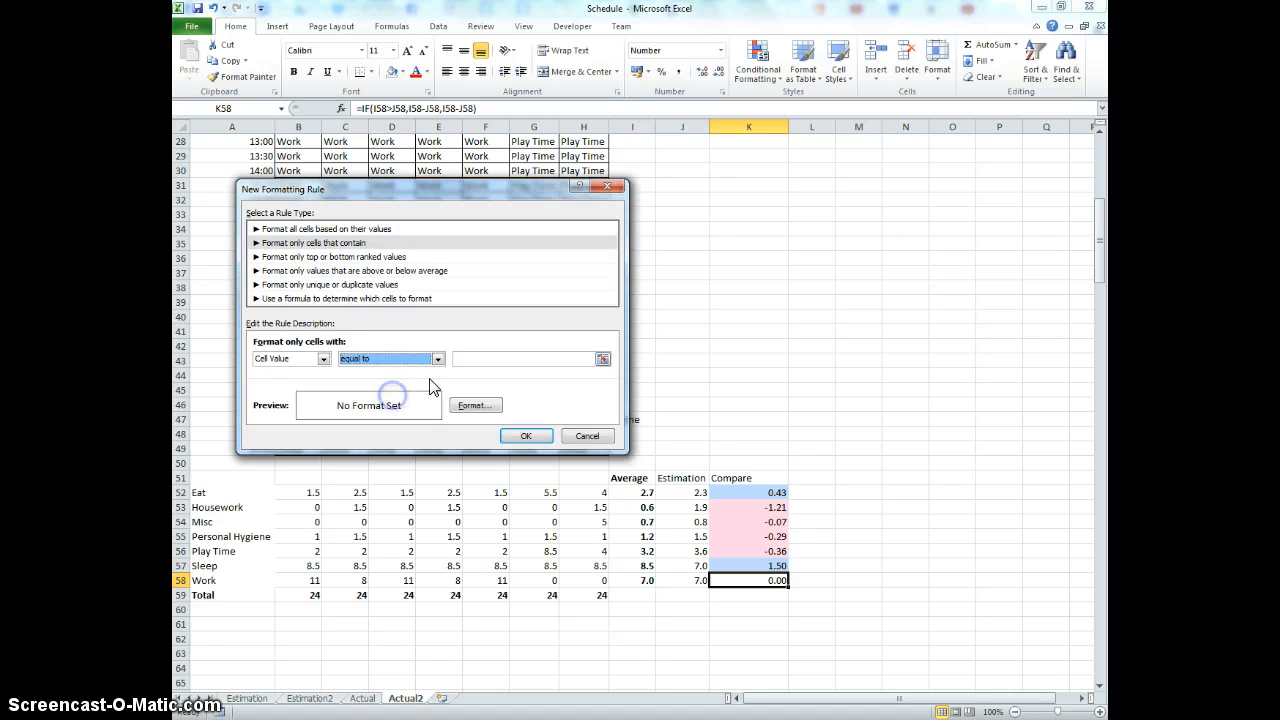
left_click(478, 358)
Give the equal-to-0 rule a light green fill and apply it to K58
left_click(474, 405)
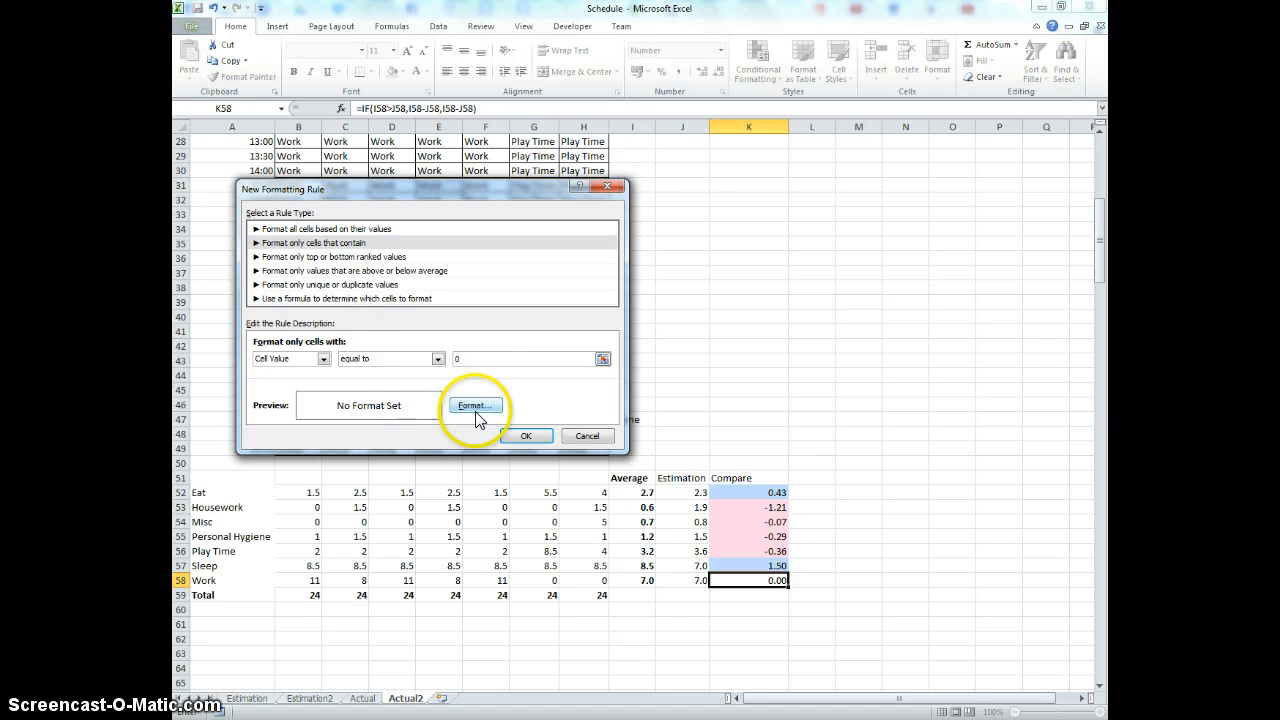
left_click(319, 320)
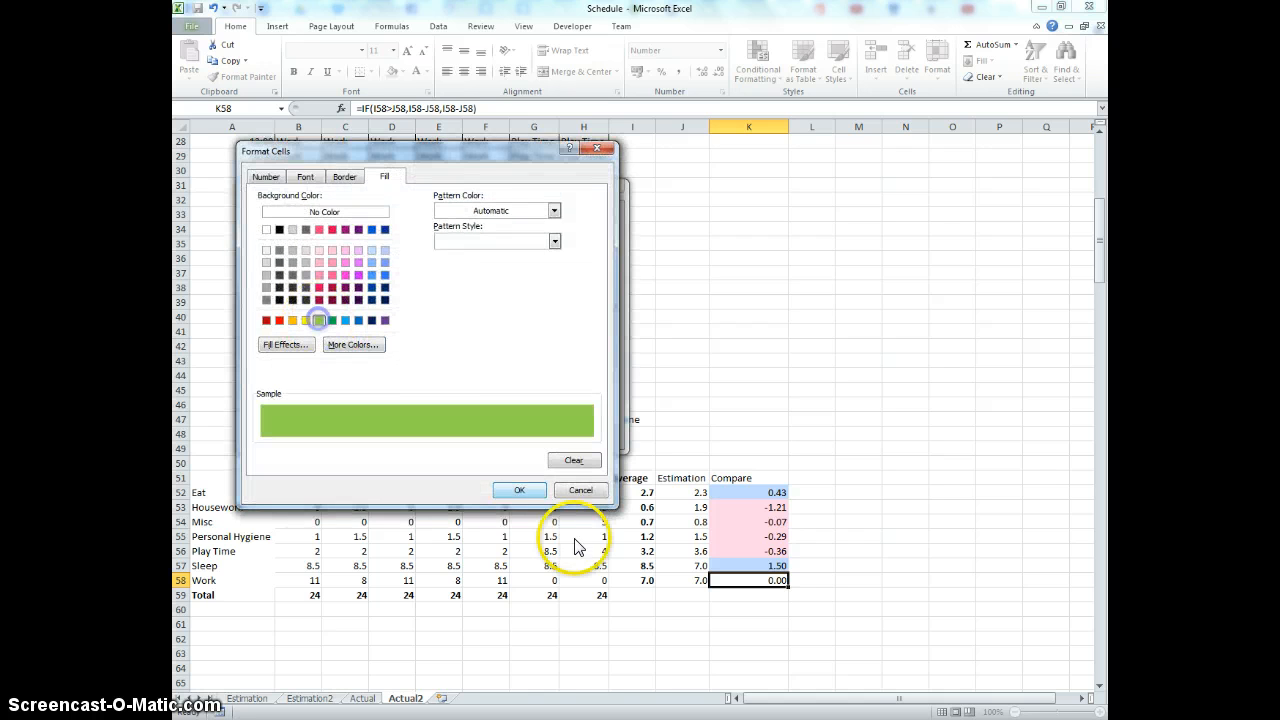
left_click(519, 490)
left_click(524, 437)
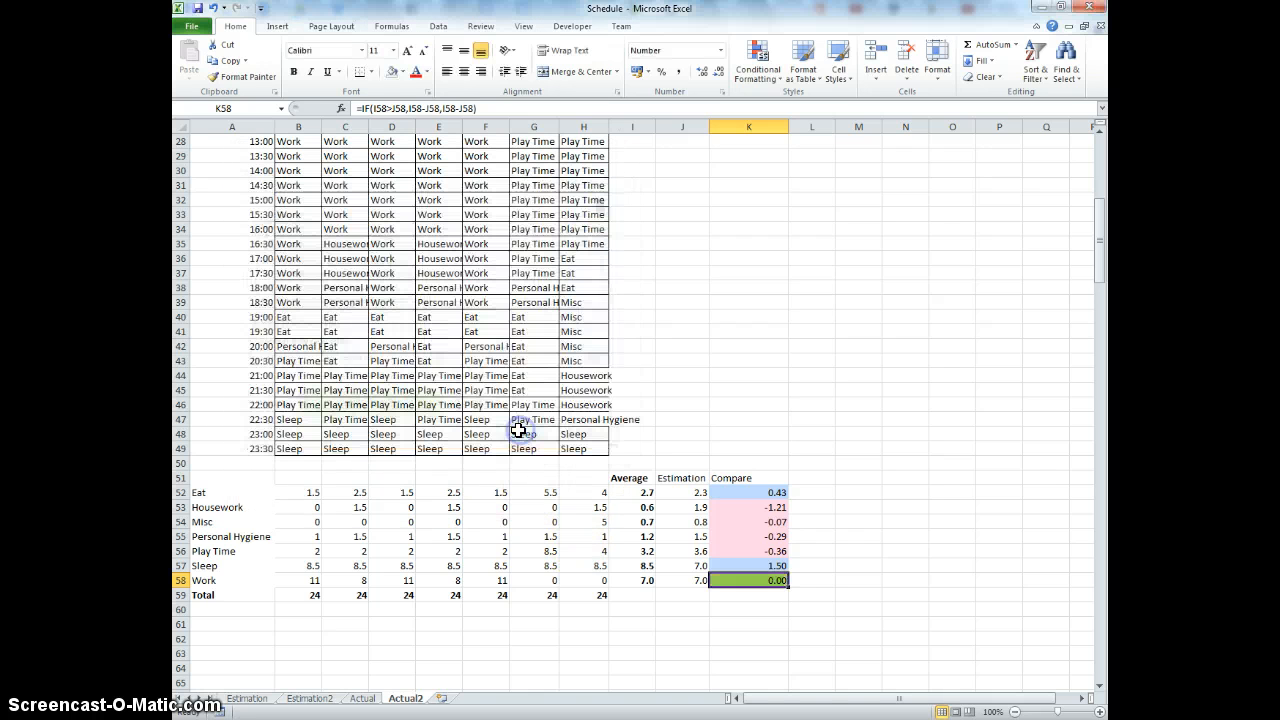
left_click(672, 601)
Review the list of conditional formatting rules for K52:K58, and inspect the Eat row's Average and Compare formulas
left_click(759, 85)
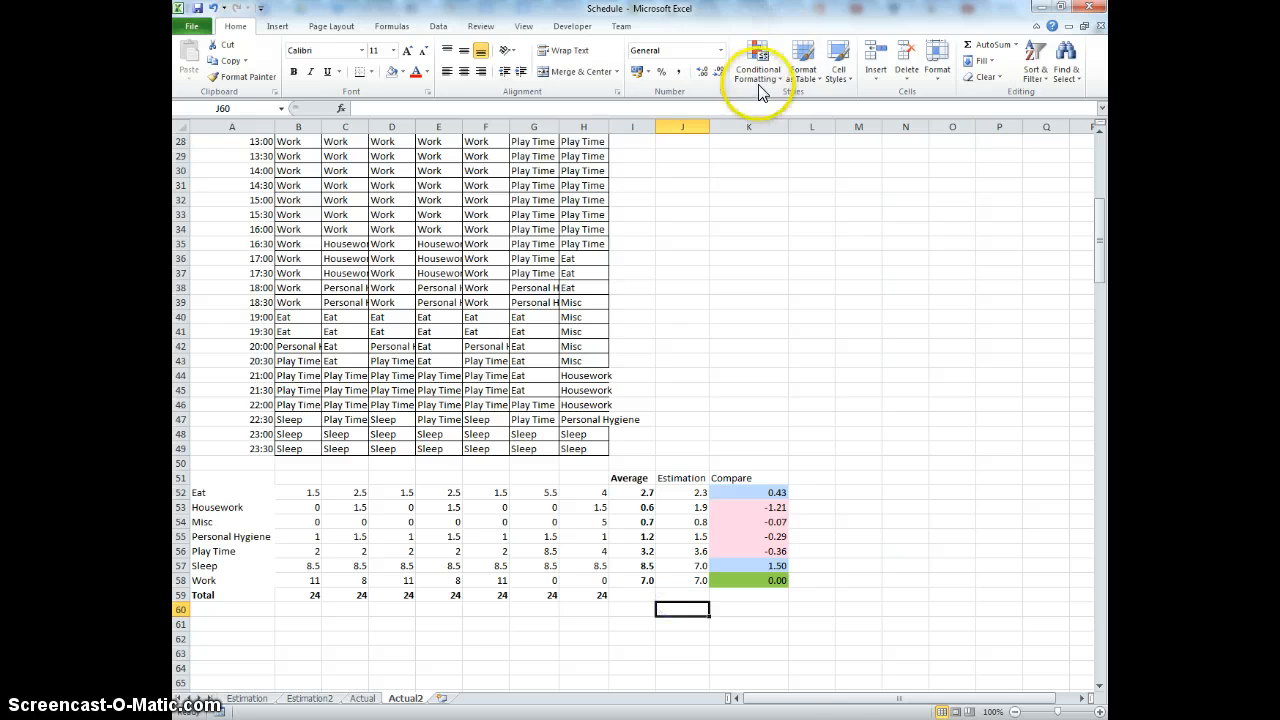
left_click_drag(749, 580, 745, 492)
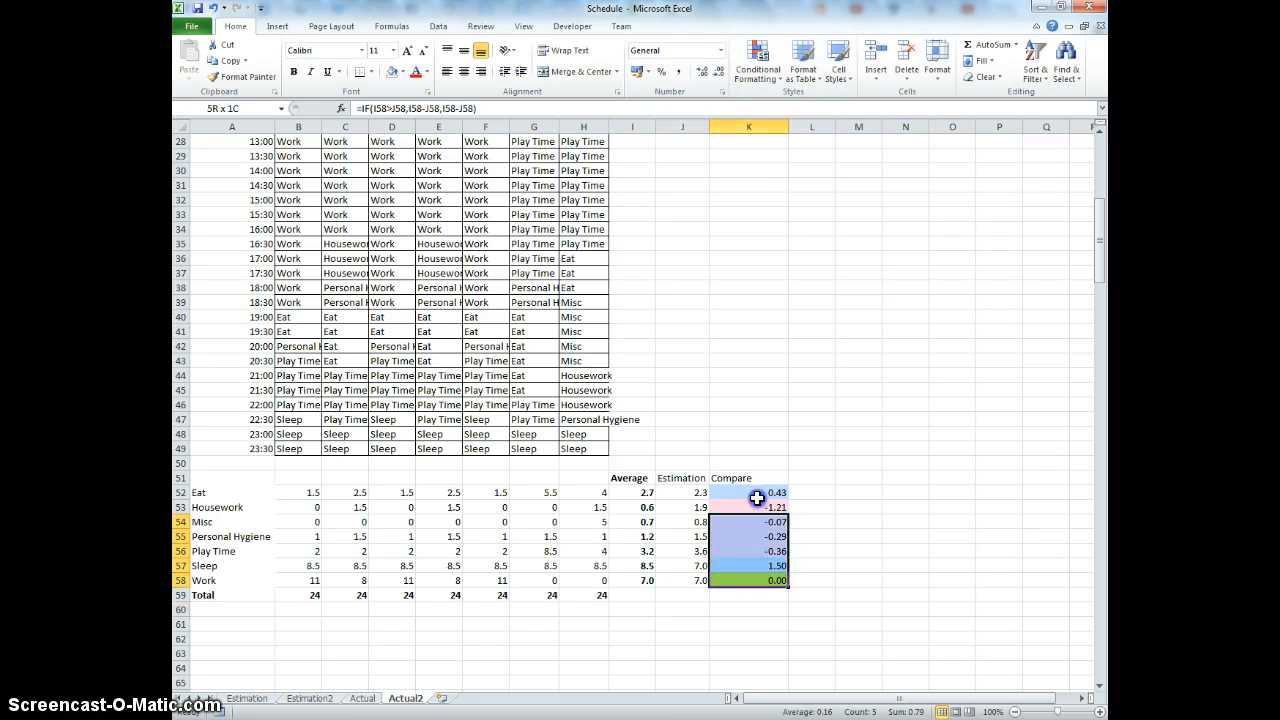
left_click(765, 83)
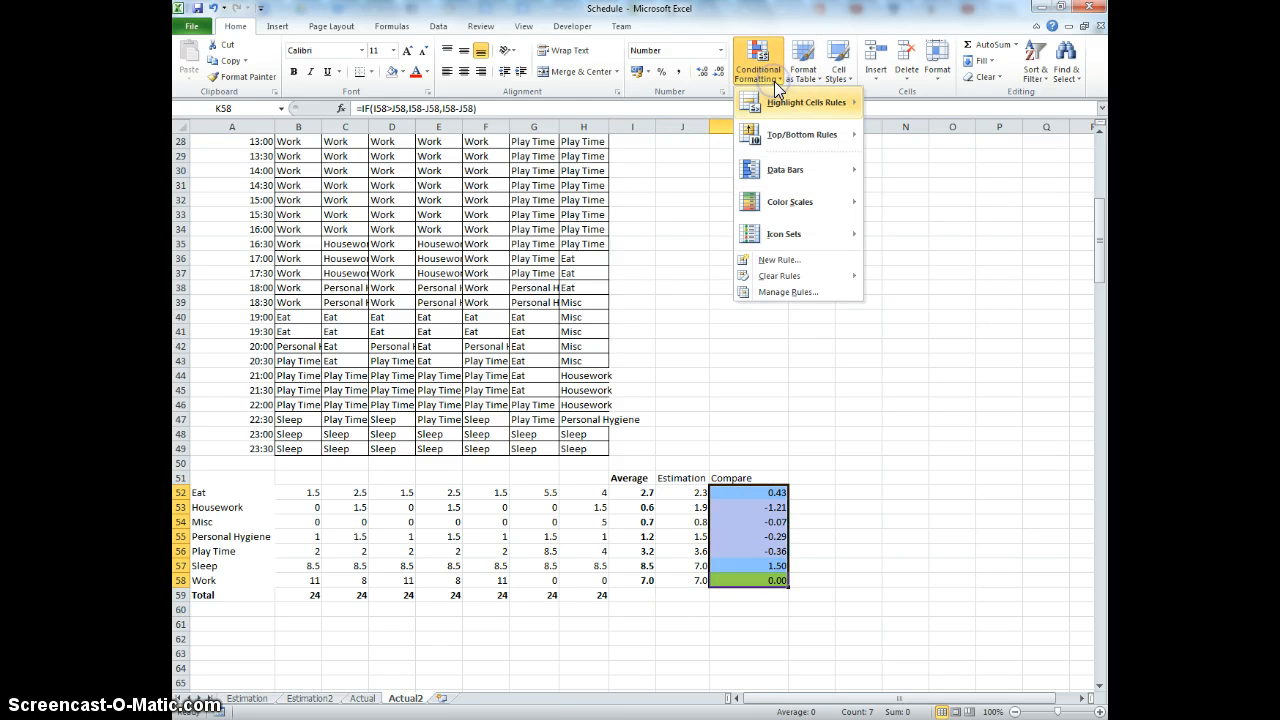
left_click(800, 290)
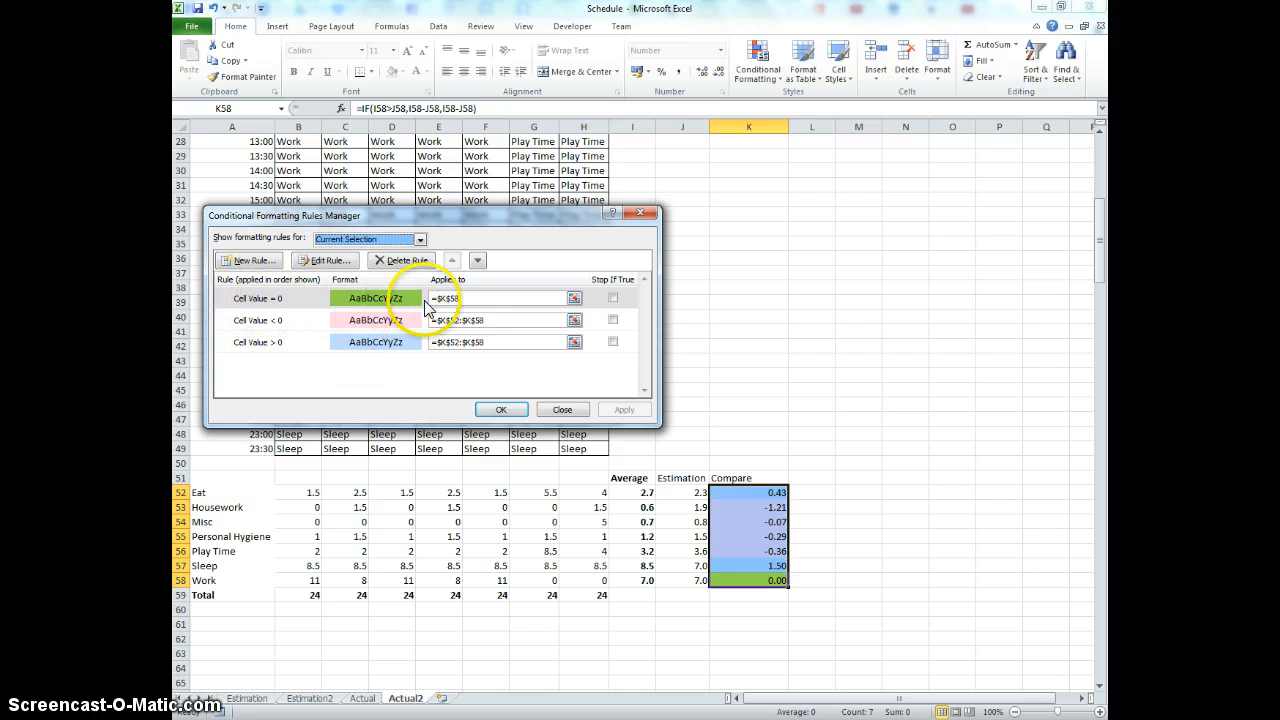
left_click(482, 409)
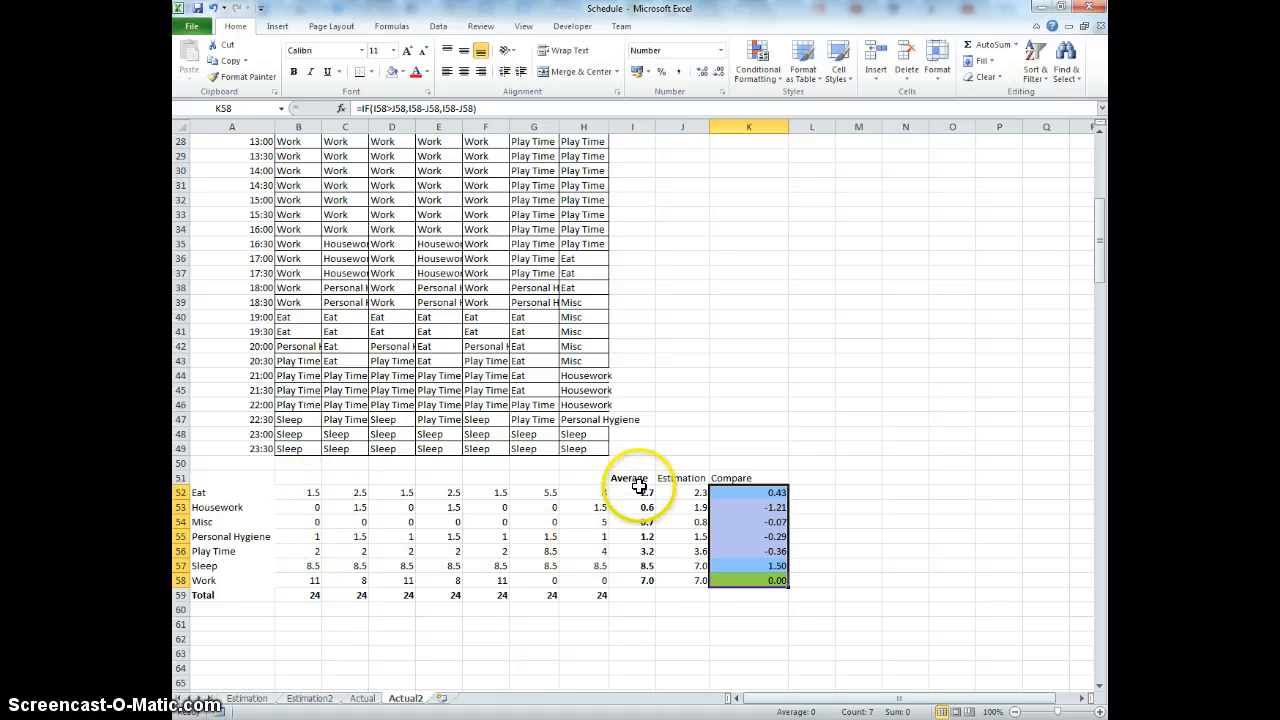
left_click(636, 492)
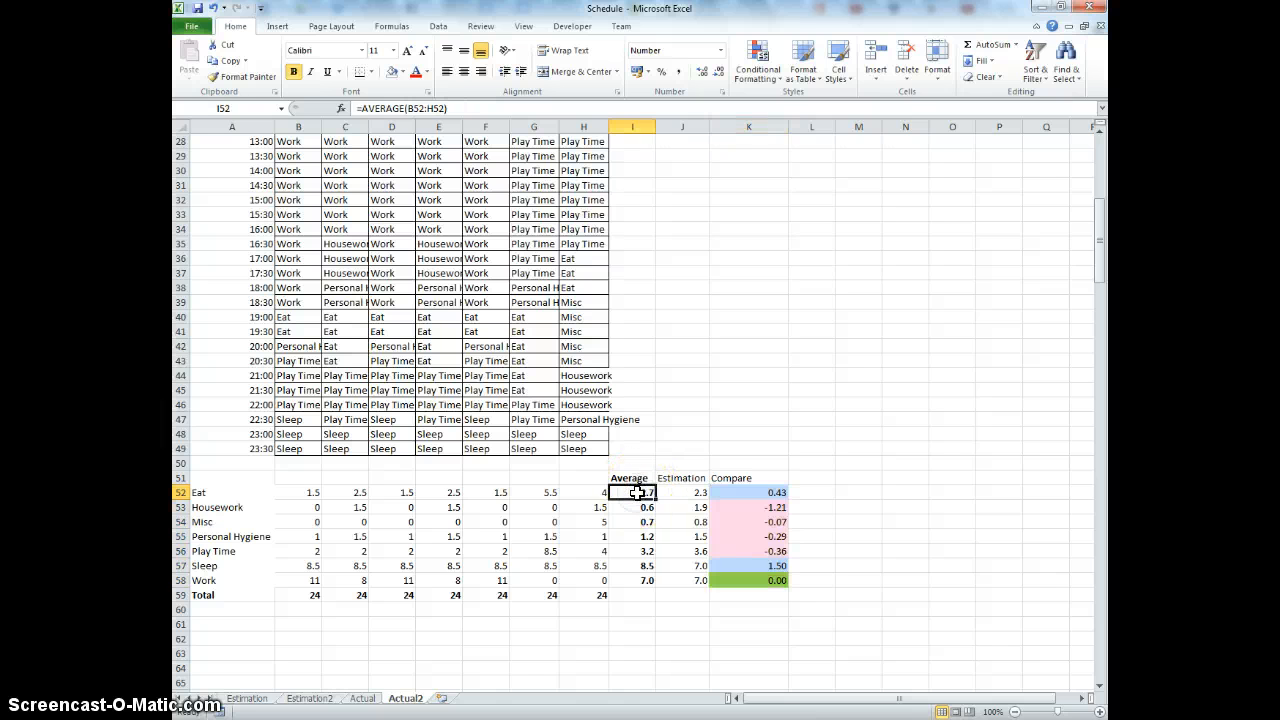
left_click(749, 488)
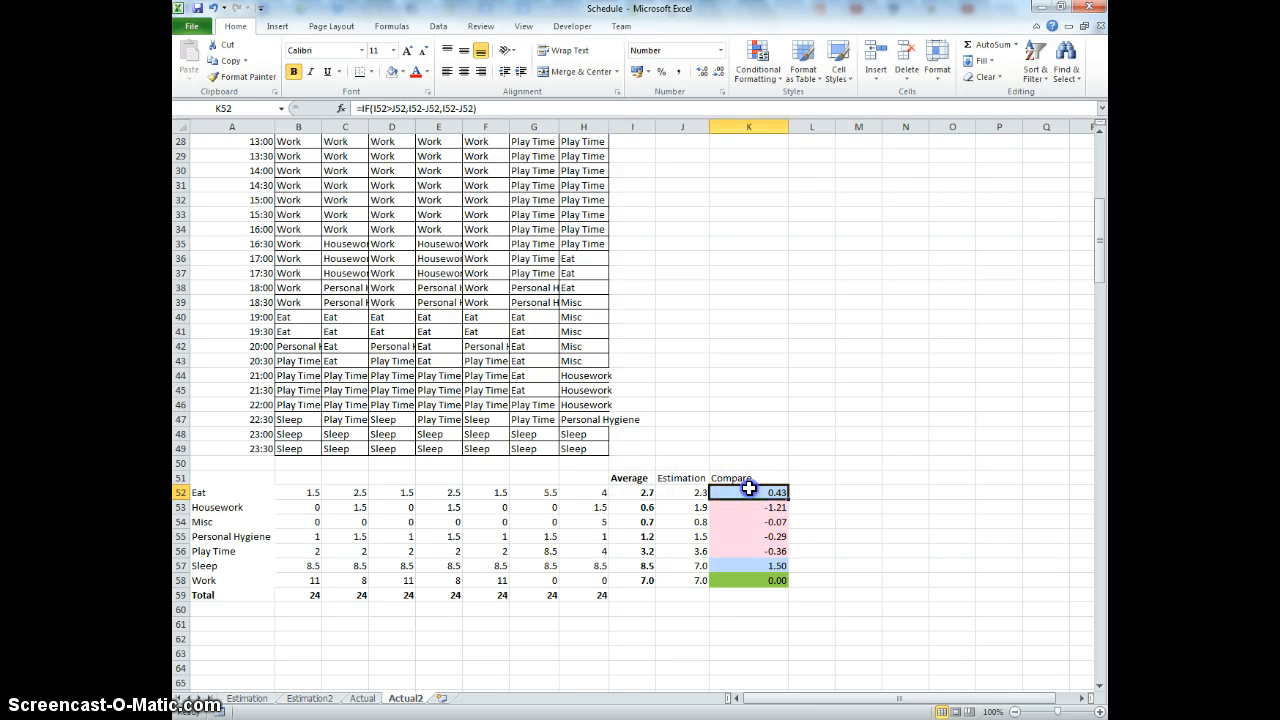